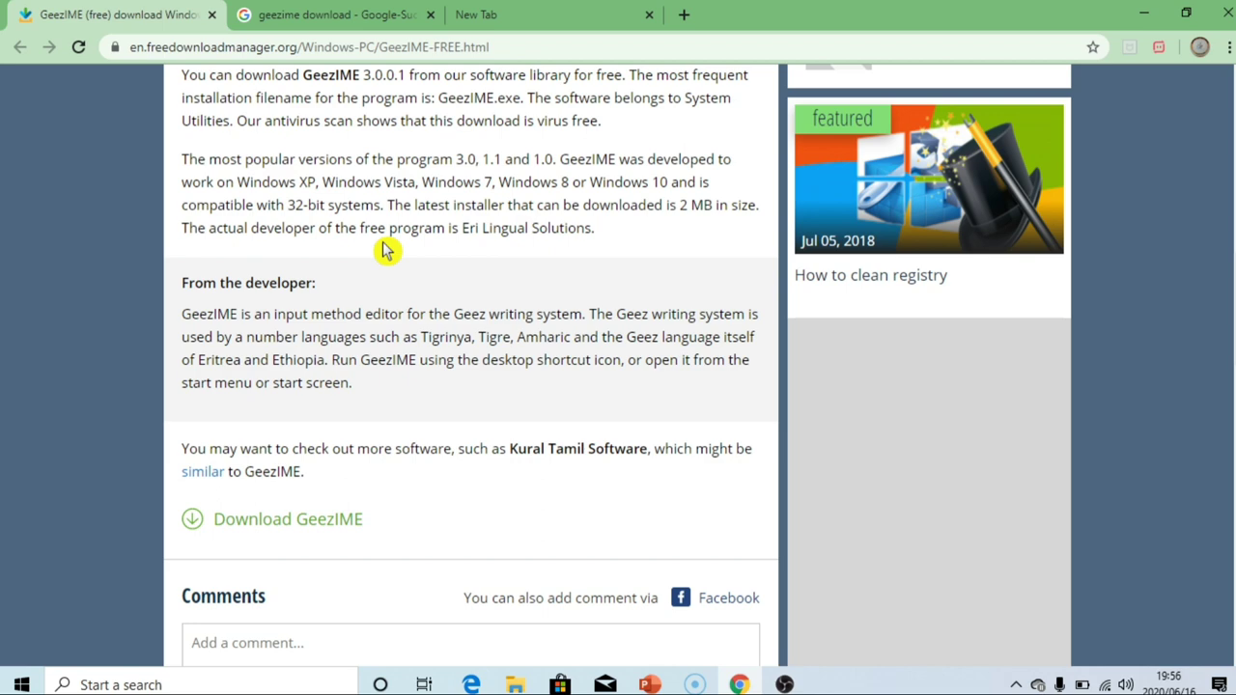
- Download GeezIME from its Free Download Manager software page
{"action": "scroll", "coordinate": [385, 250], "scroll_direction": "up", "scroll_amount": 8}
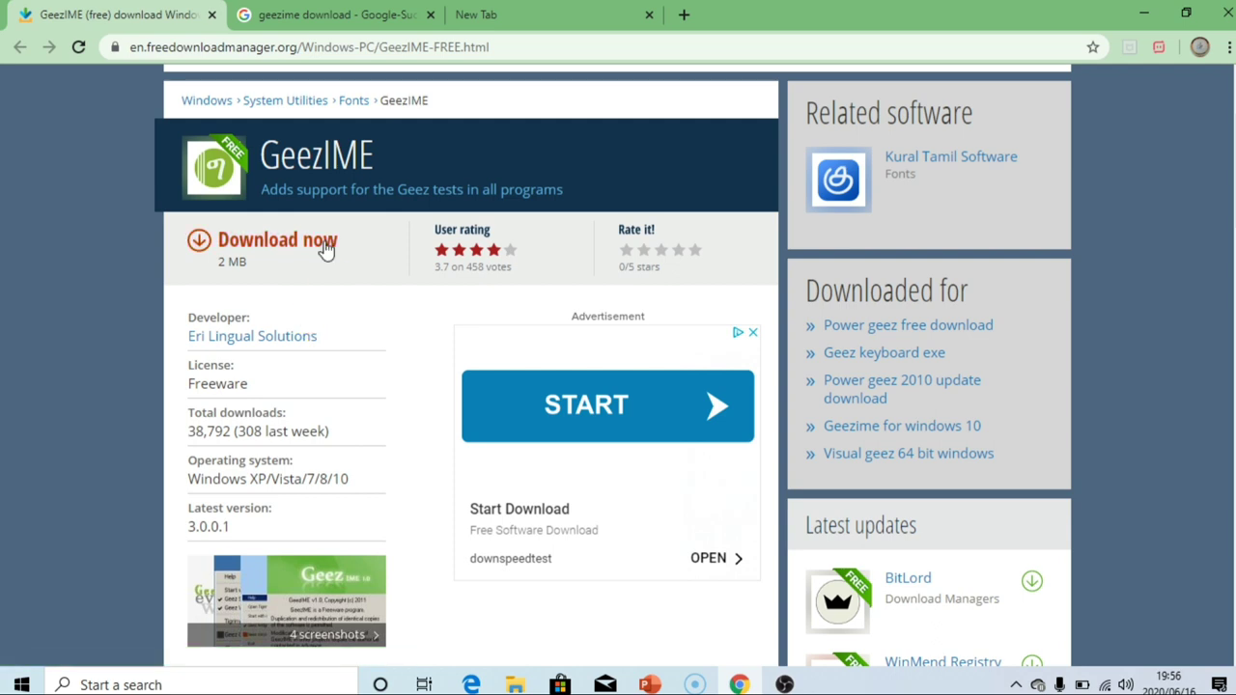
{"action": "left_click", "coordinate": [282, 242]}
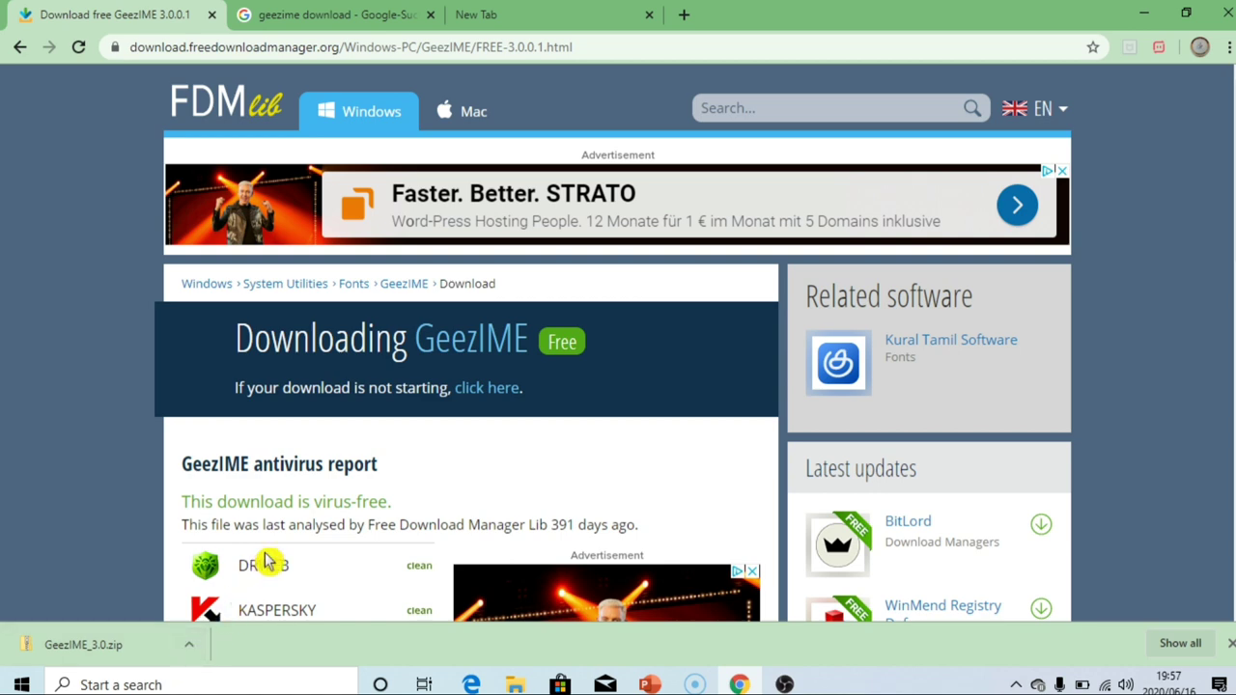
{"action": "left_click", "coordinate": [1148, 18]}
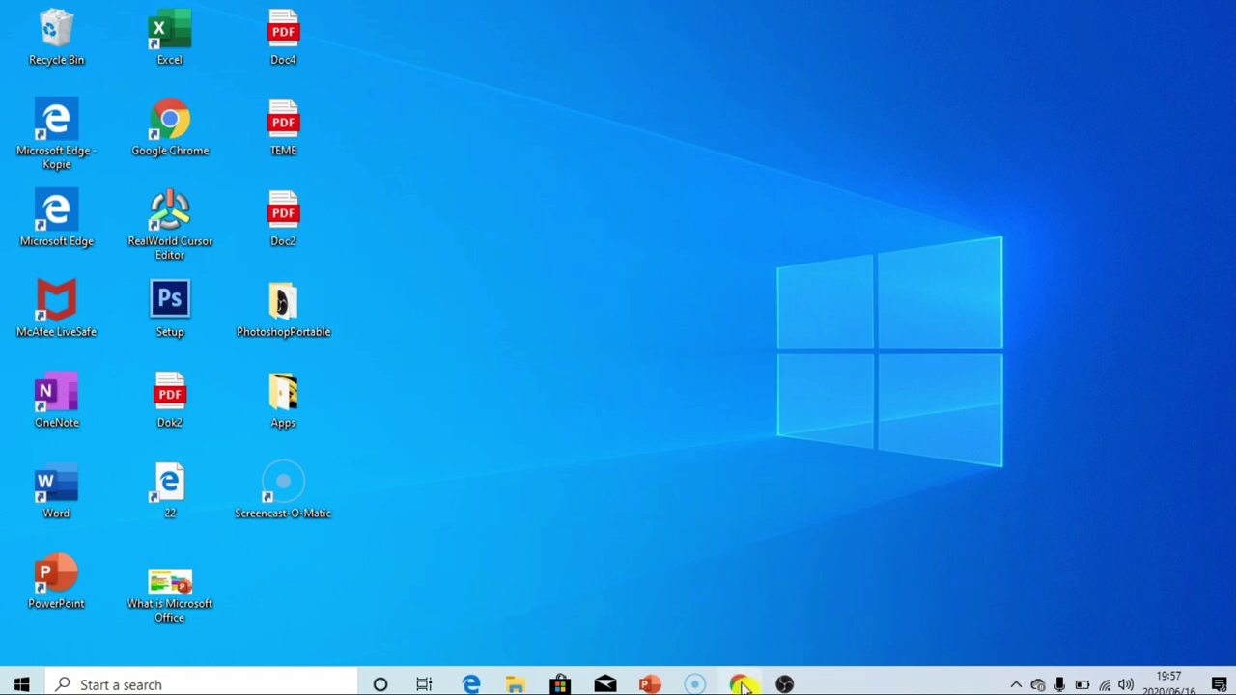
{"action": "mouse_move", "coordinate": [742, 686]}
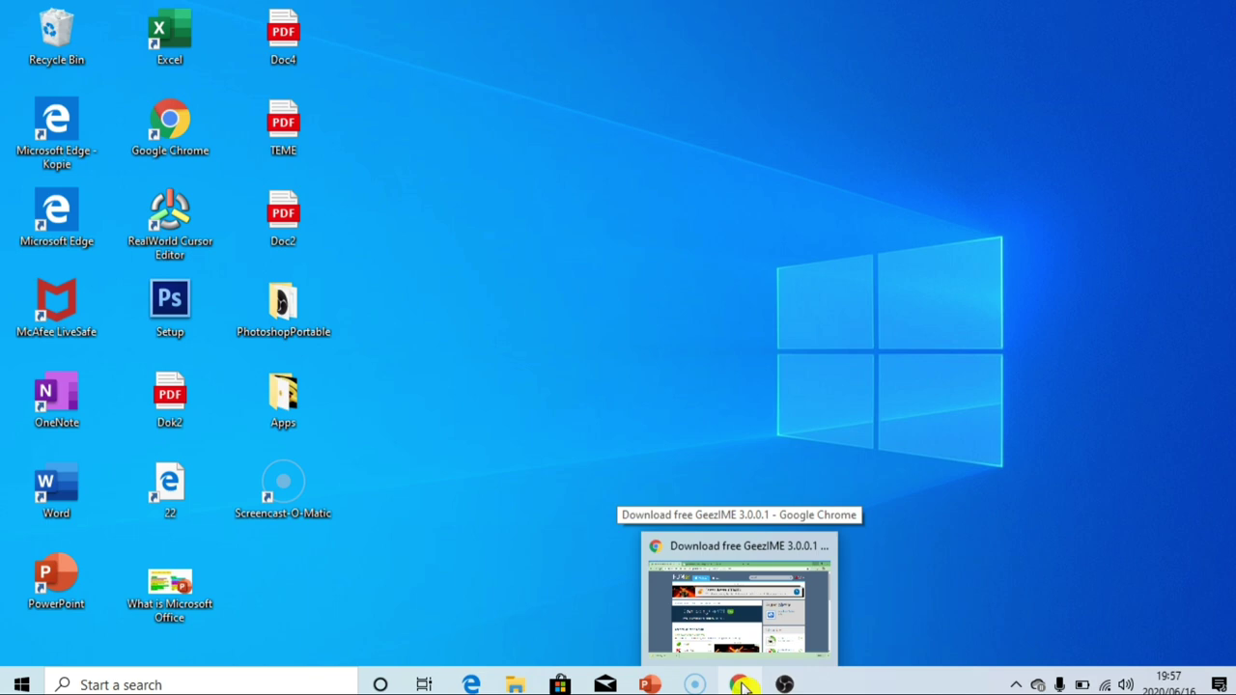
{"action": "left_click", "coordinate": [761, 618]}
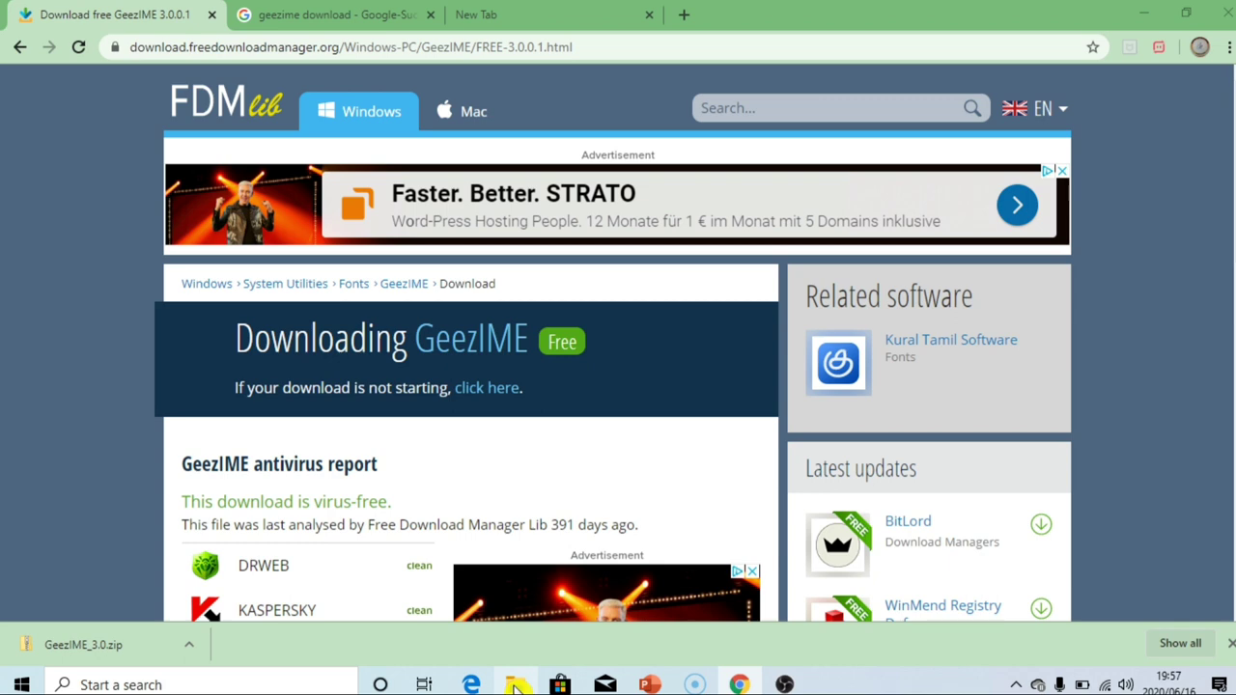
{"action": "left_click", "coordinate": [515, 684]}
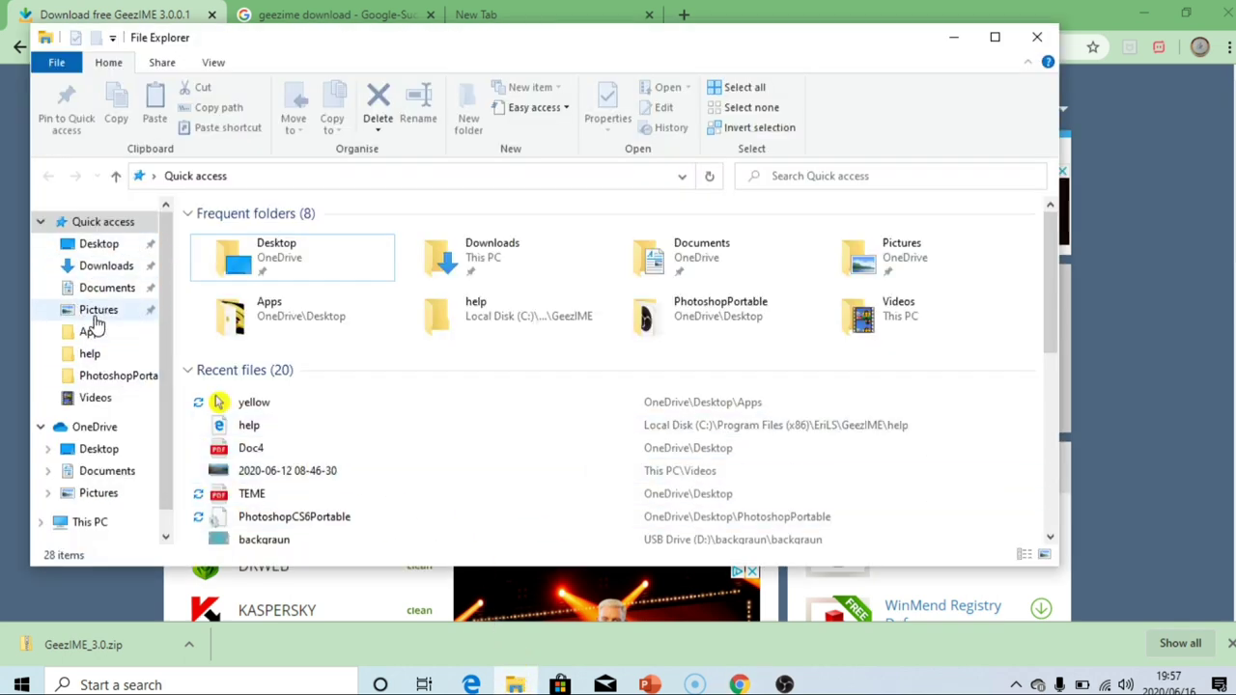
{"action": "left_click", "coordinate": [995, 39]}
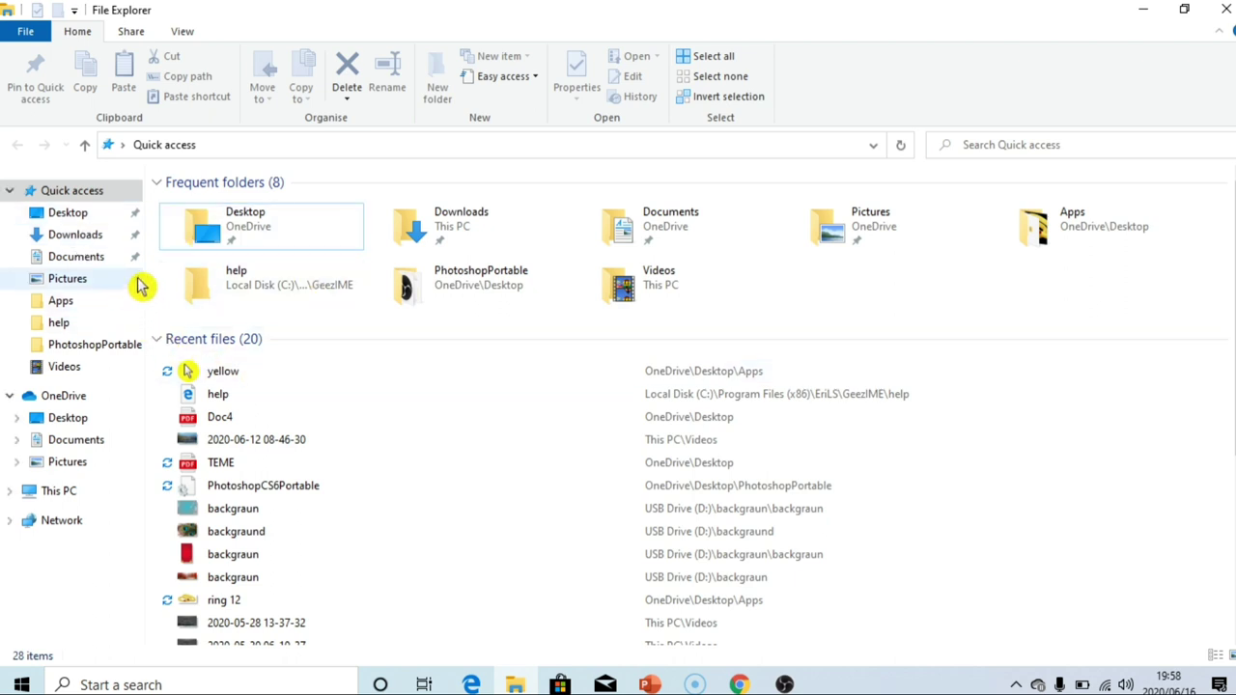
{"action": "left_click", "coordinate": [740, 684]}
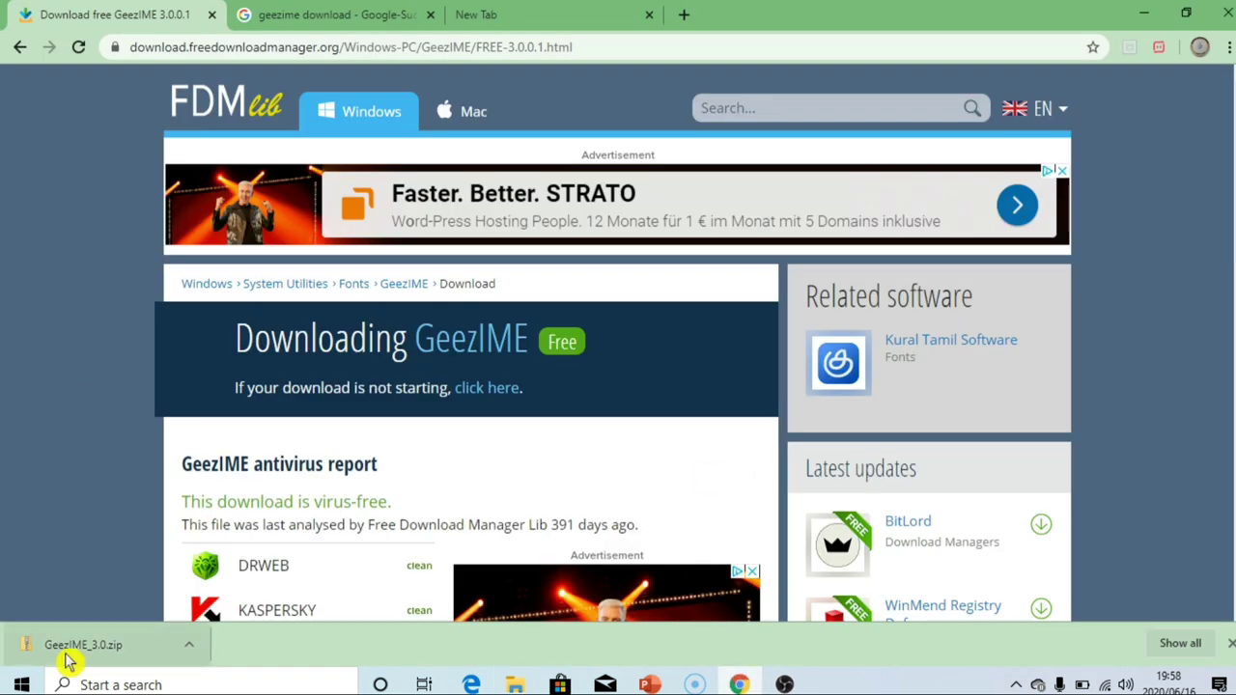
- Show the downloaded GeezIME_3.0.zip archive in the Downloads folder
{"action": "left_click", "coordinate": [190, 644]}
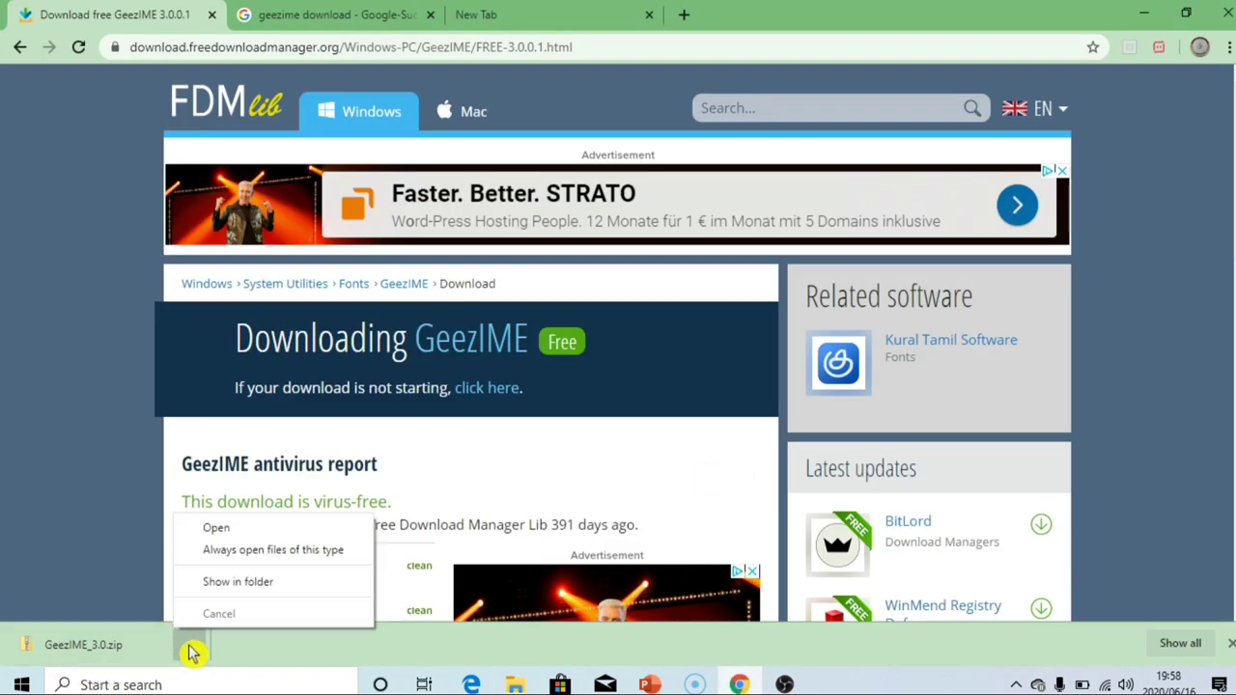
{"action": "left_click", "coordinate": [251, 584]}
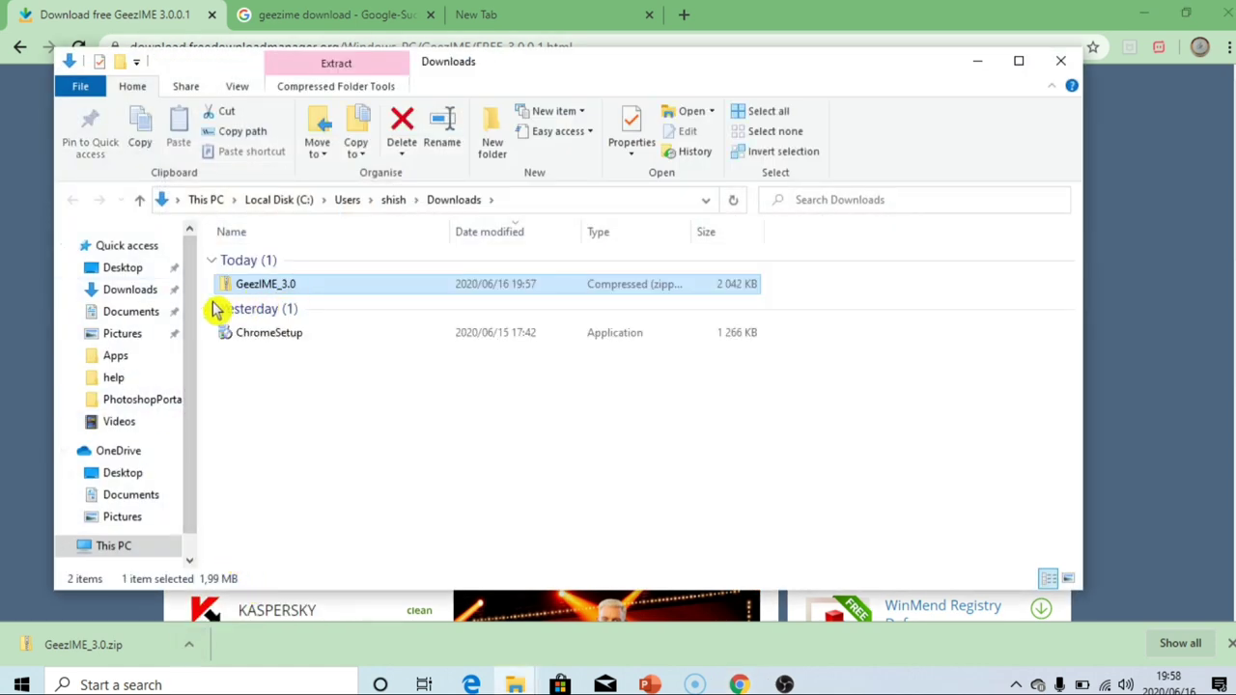
{"action": "left_click", "coordinate": [130, 294]}
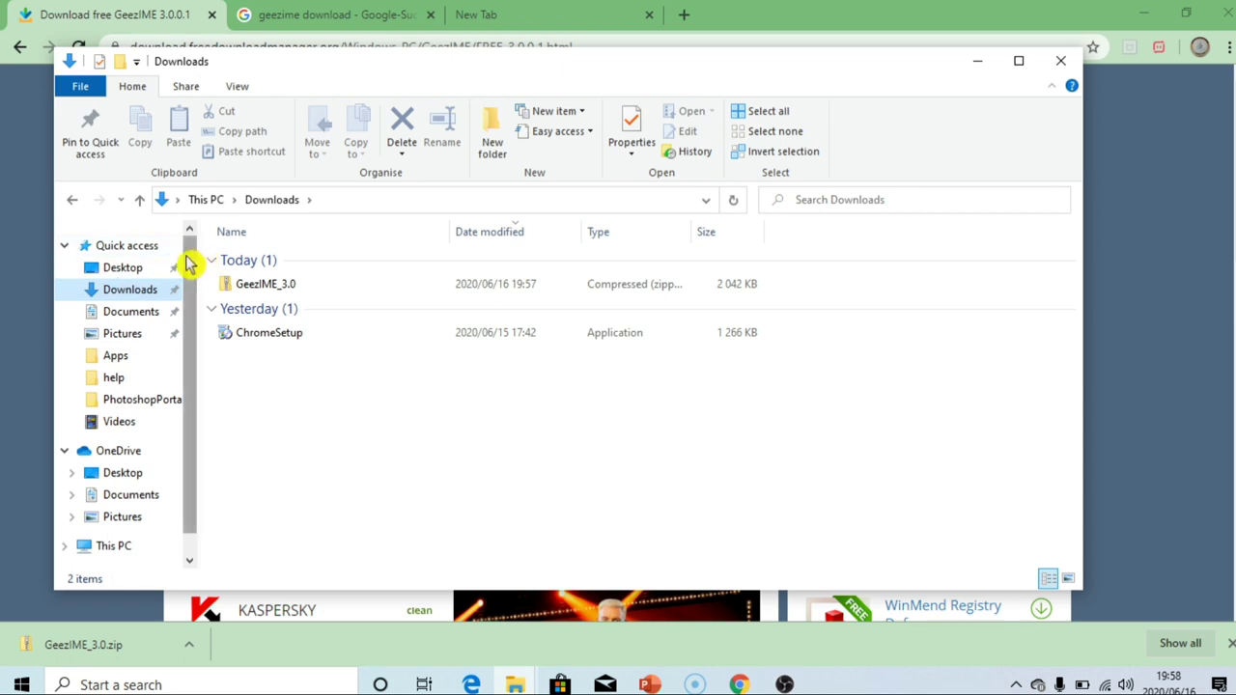
- Extract all files of the GeezIME_3.0 archive to the Desktop folder
{"action": "left_click", "coordinate": [285, 284]}
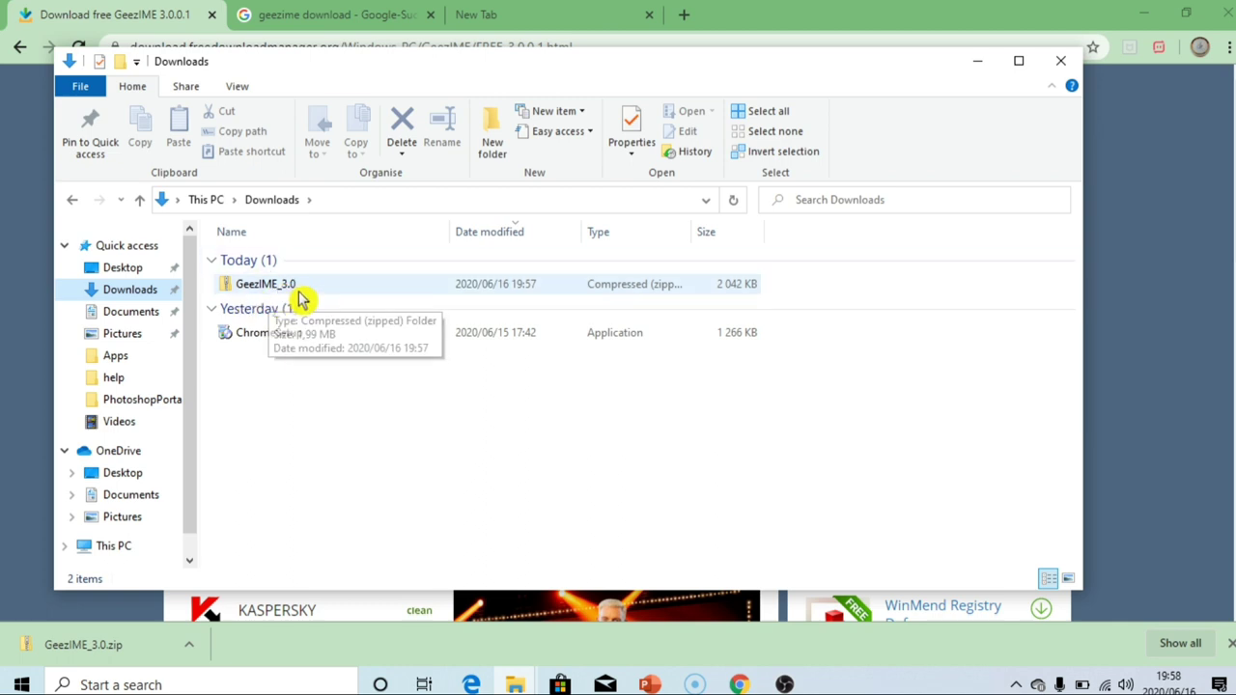
{"action": "left_click", "coordinate": [222, 293]}
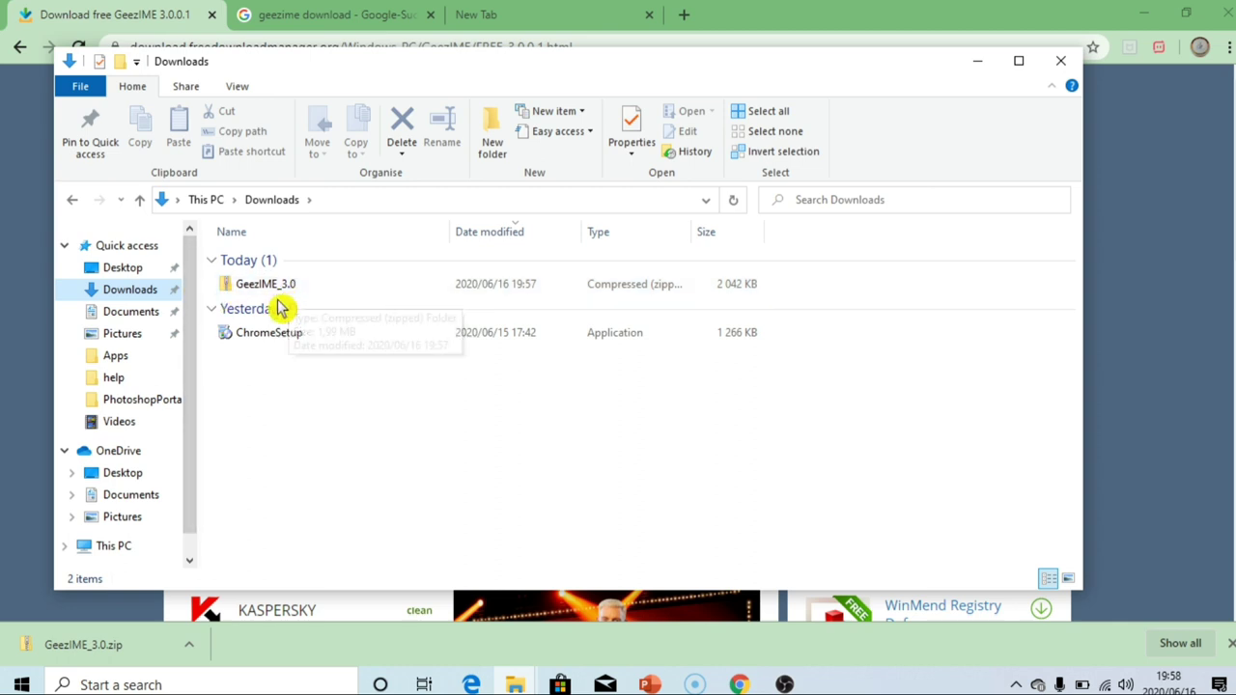
{"action": "left_click", "coordinate": [271, 295]}
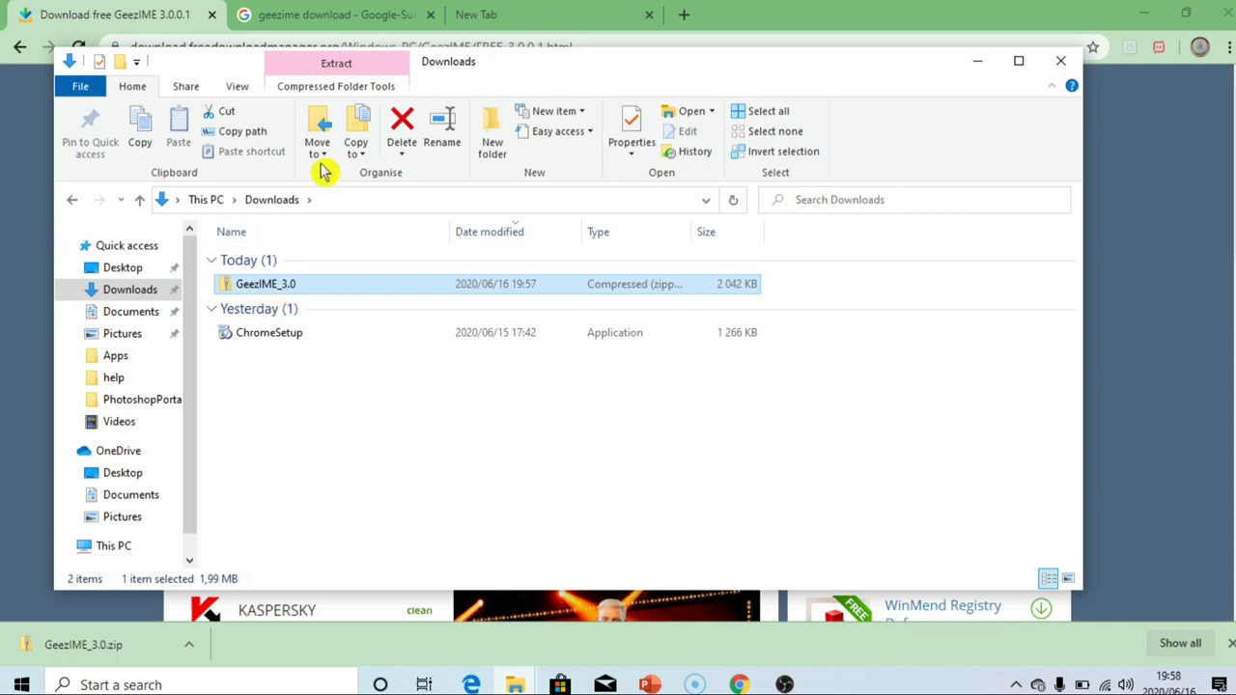
{"action": "left_click", "coordinate": [350, 73]}
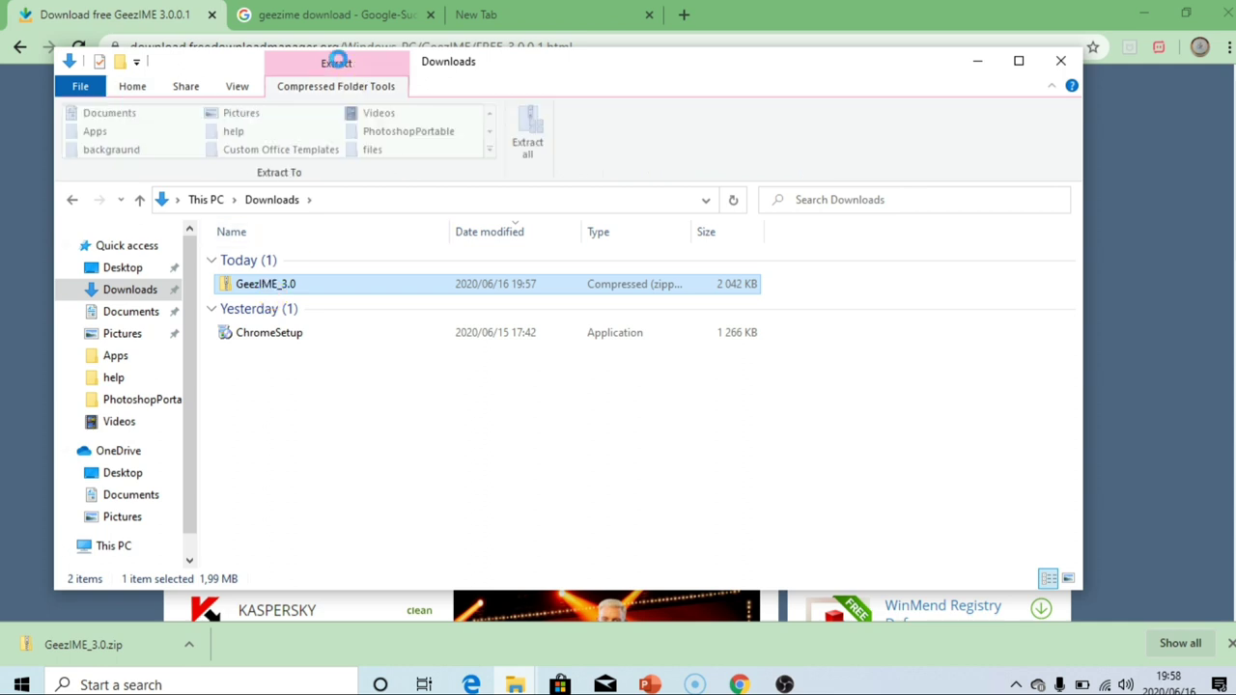
{"action": "left_click", "coordinate": [528, 138]}
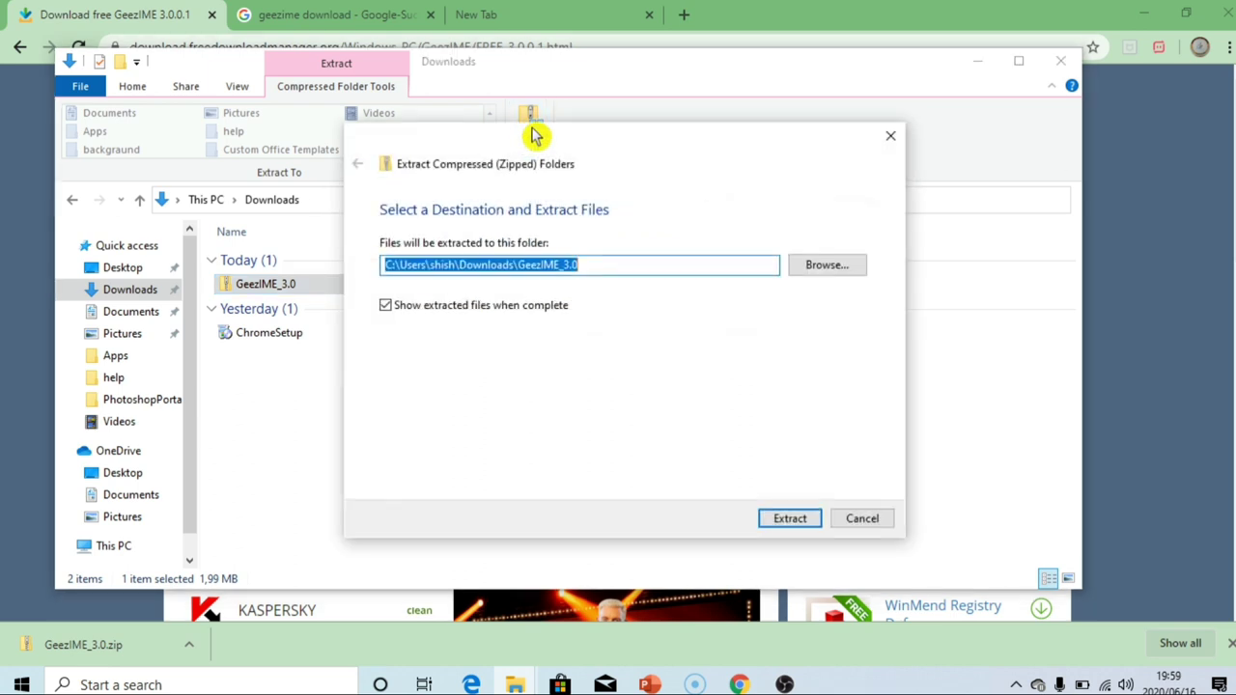
{"action": "left_click", "coordinate": [894, 139]}
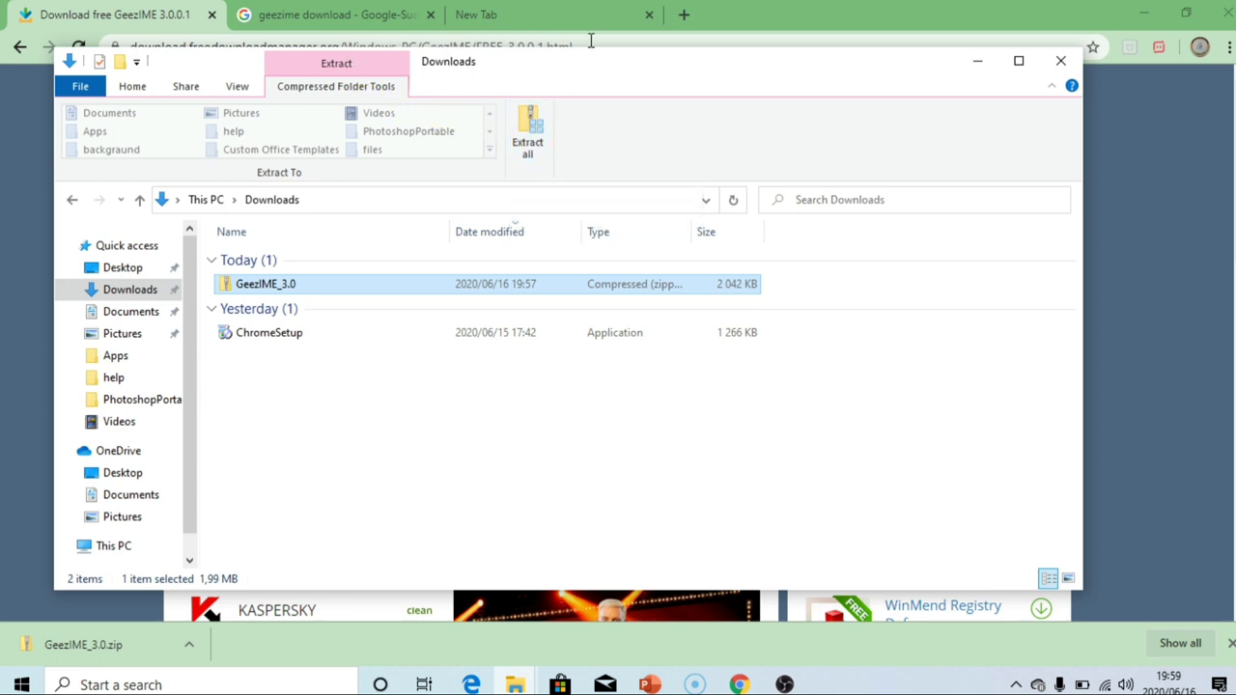
{"action": "left_click", "coordinate": [531, 140]}
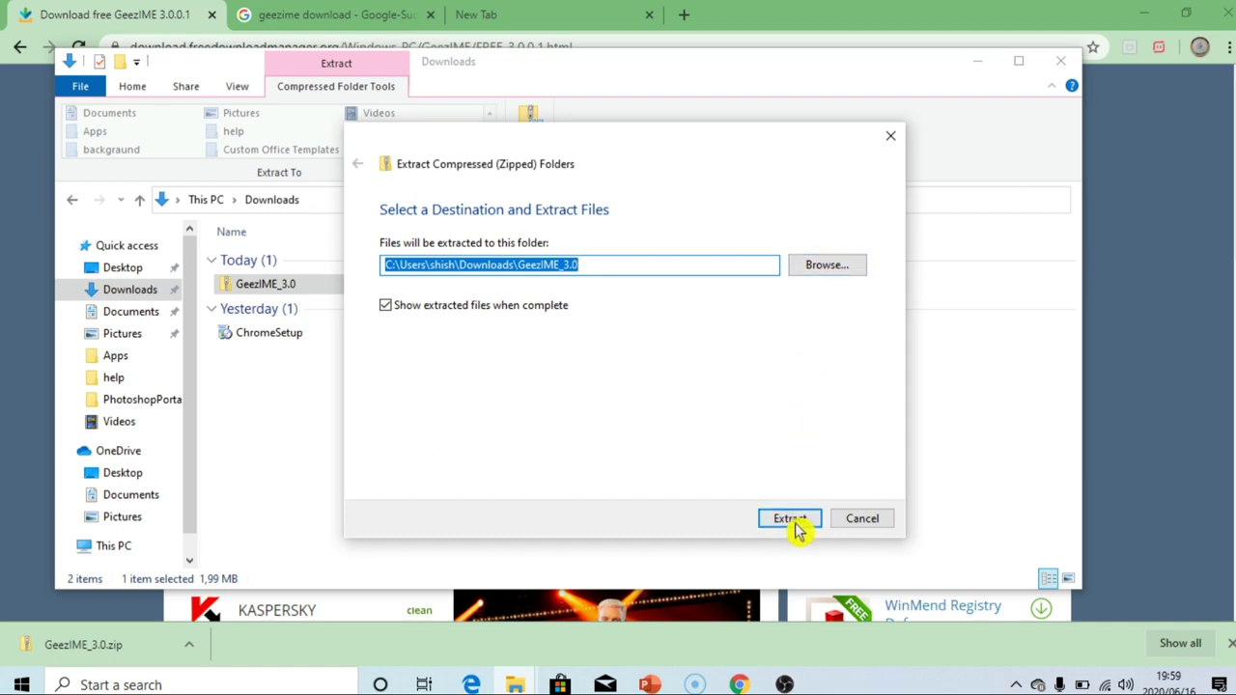
{"action": "left_click", "coordinate": [832, 273]}
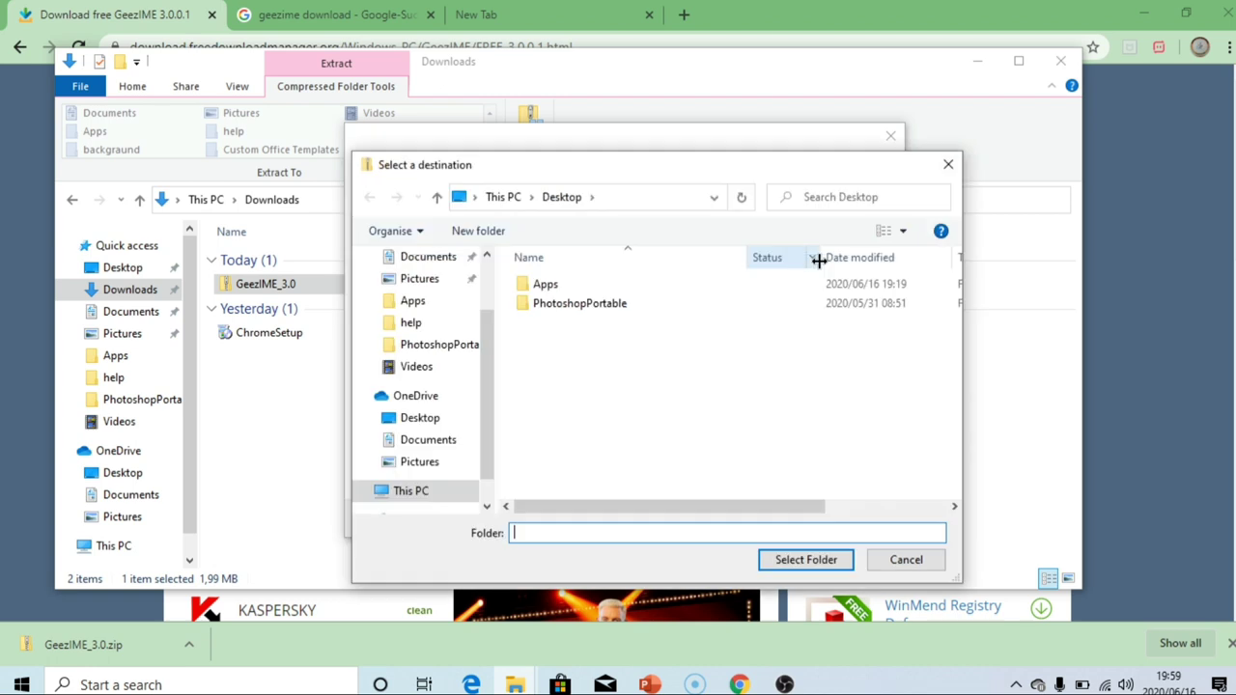
{"action": "scroll", "coordinate": [403, 326], "scroll_direction": "up", "scroll_amount": 2}
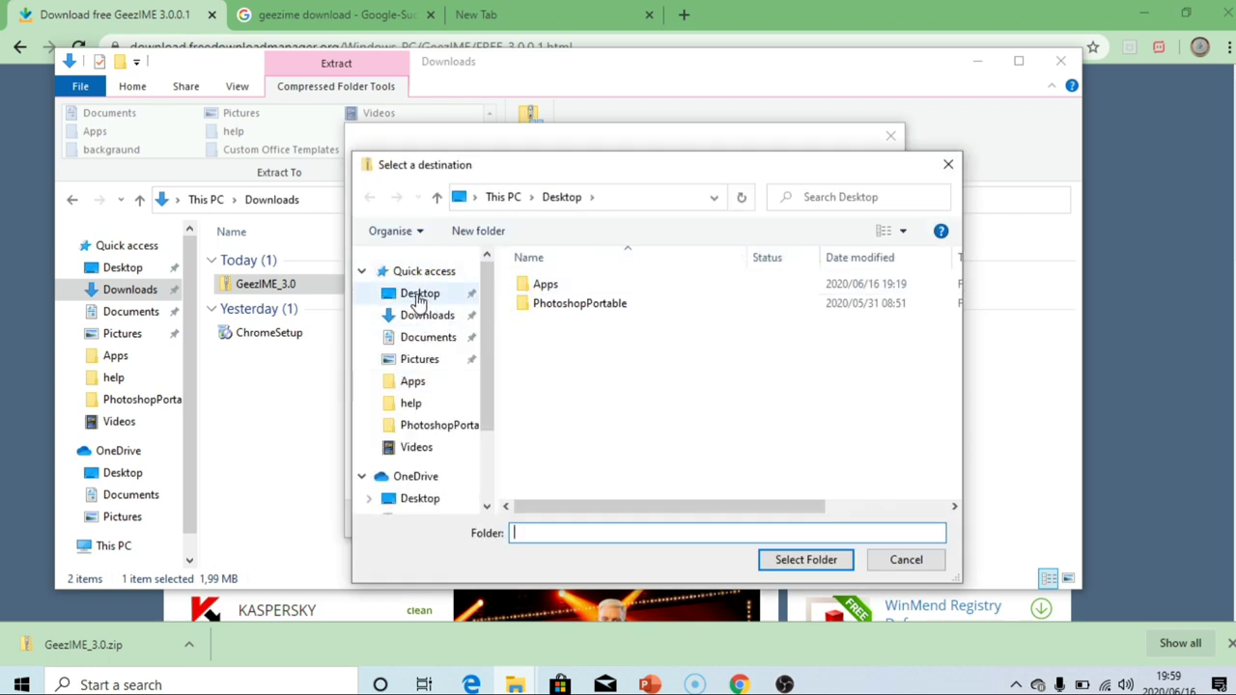
{"action": "left_click", "coordinate": [420, 300]}
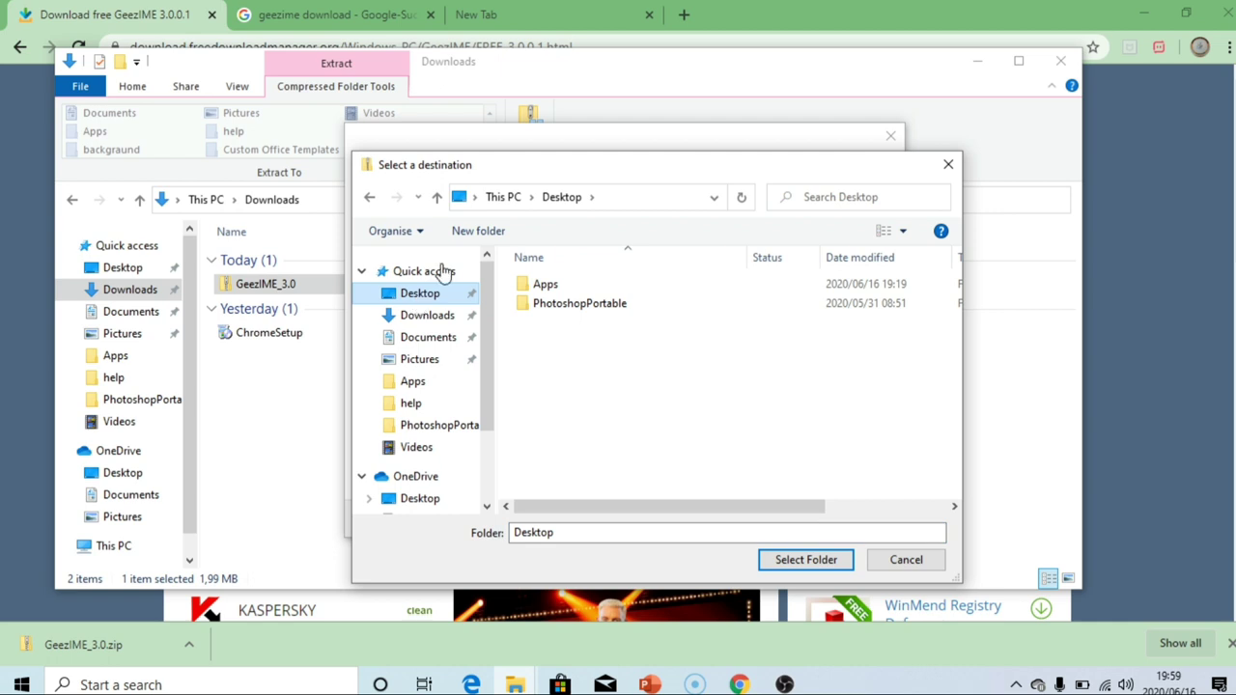
{"action": "left_click", "coordinate": [807, 573]}
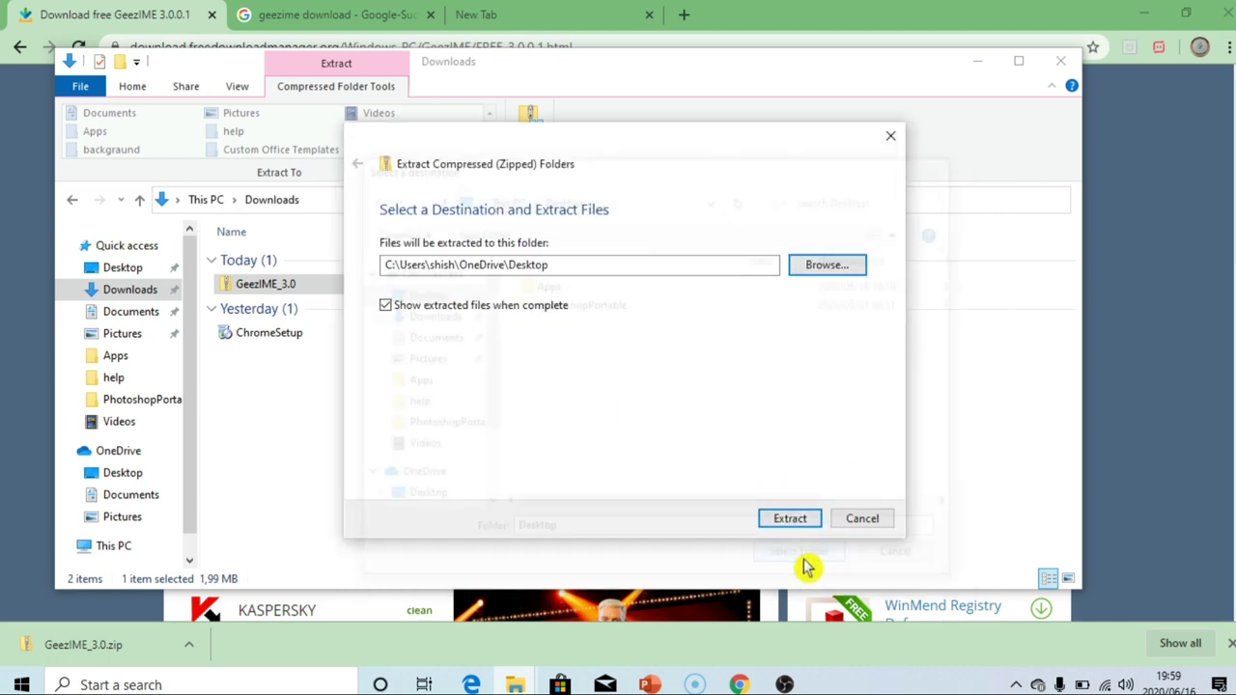
{"action": "left_click", "coordinate": [790, 519]}
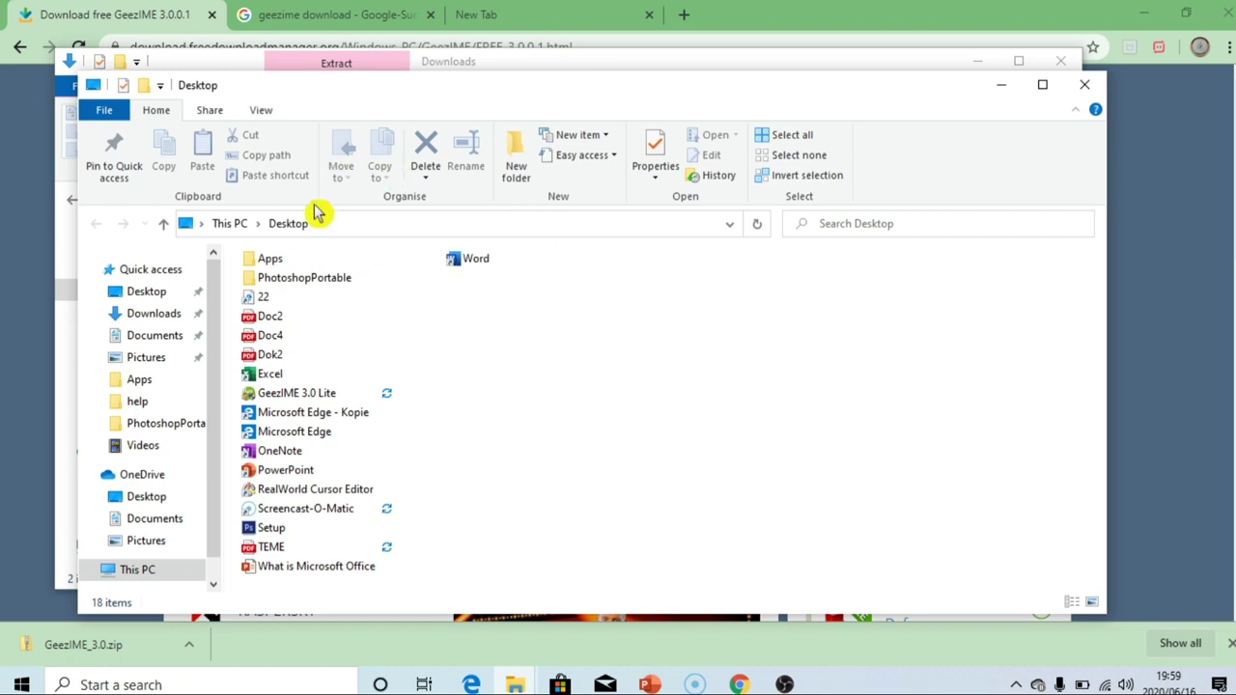
- Minimise the open windows and install GeezIME v3.0 by running the extracted GeezIME 3.0 Lite setup on the desktop
{"action": "left_click", "coordinate": [1007, 91]}
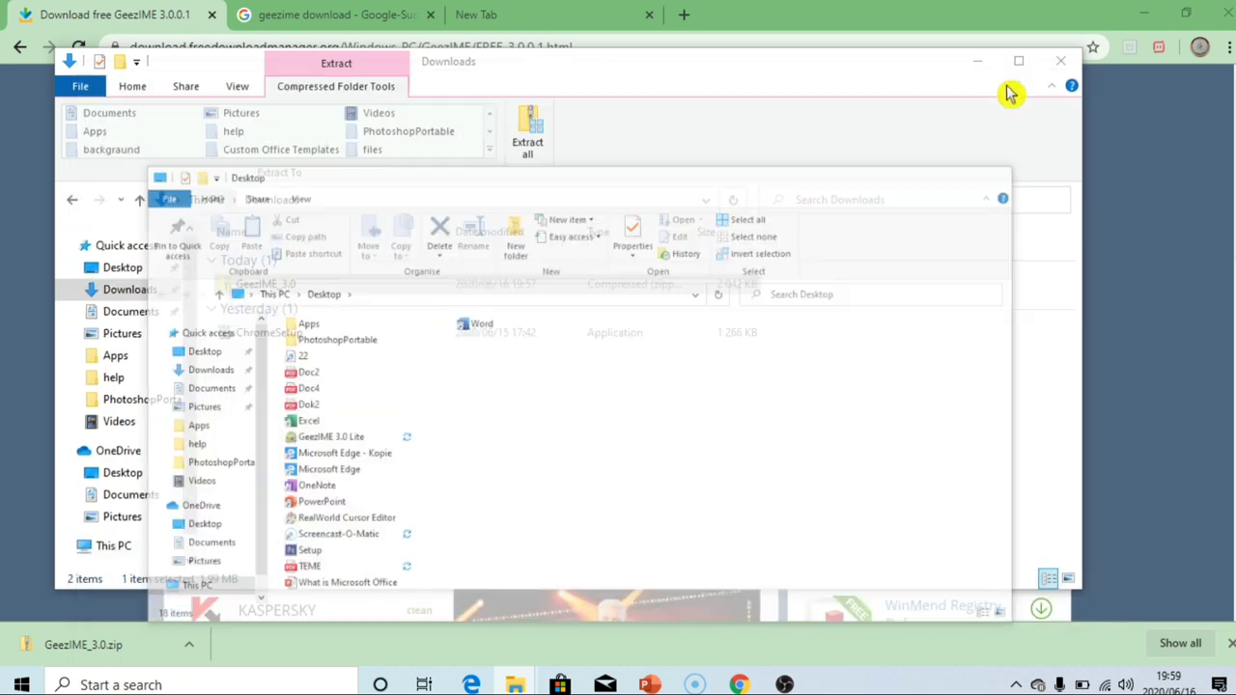
{"action": "left_click", "coordinate": [1144, 20]}
{"action": "left_click", "coordinate": [1144, 19]}
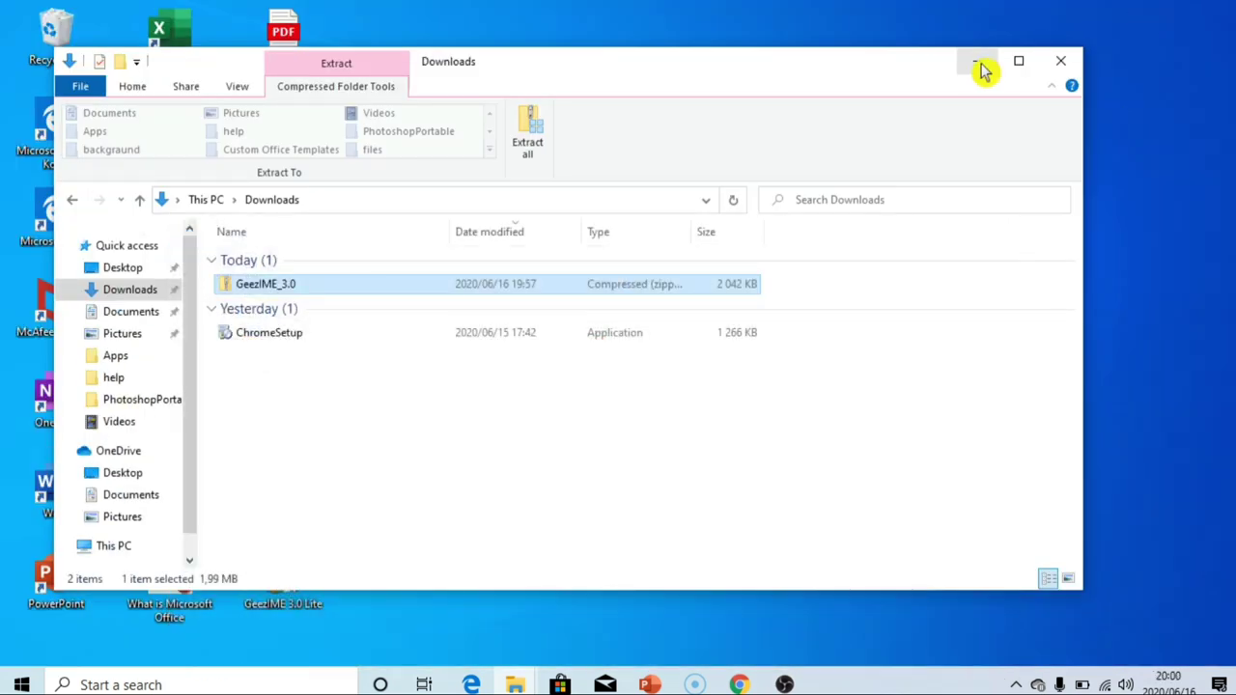
{"action": "left_click", "coordinate": [977, 59]}
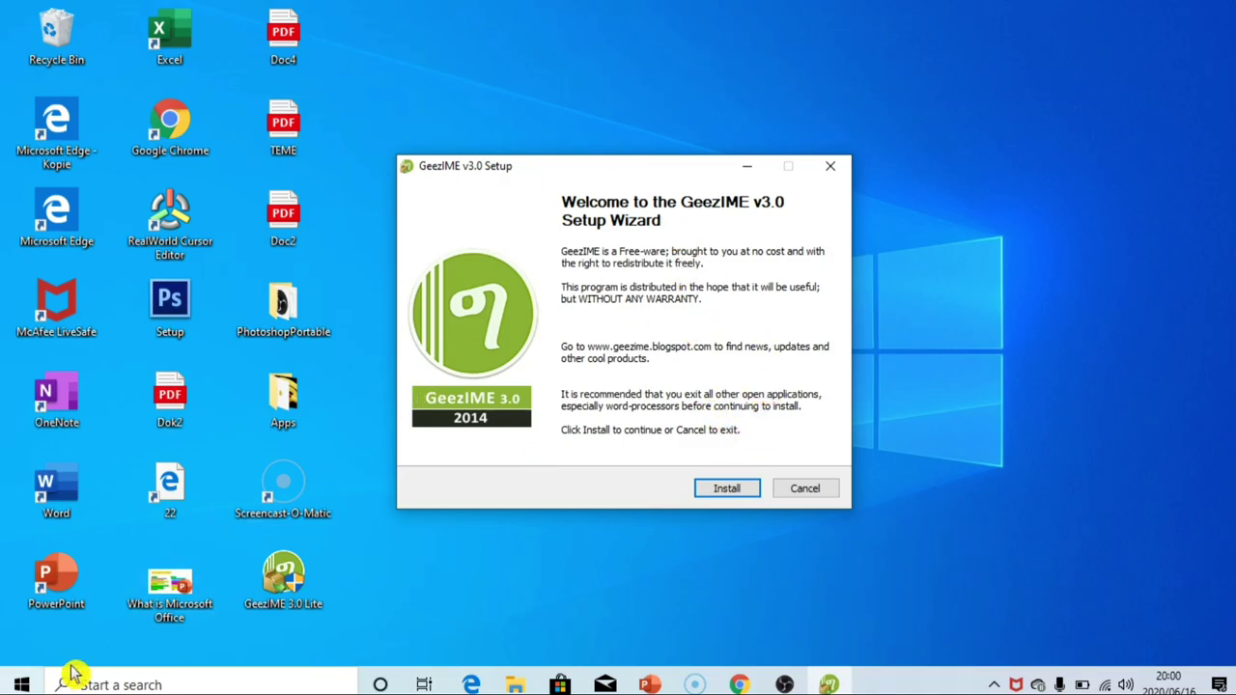
{"action": "left_click", "coordinate": [726, 490]}
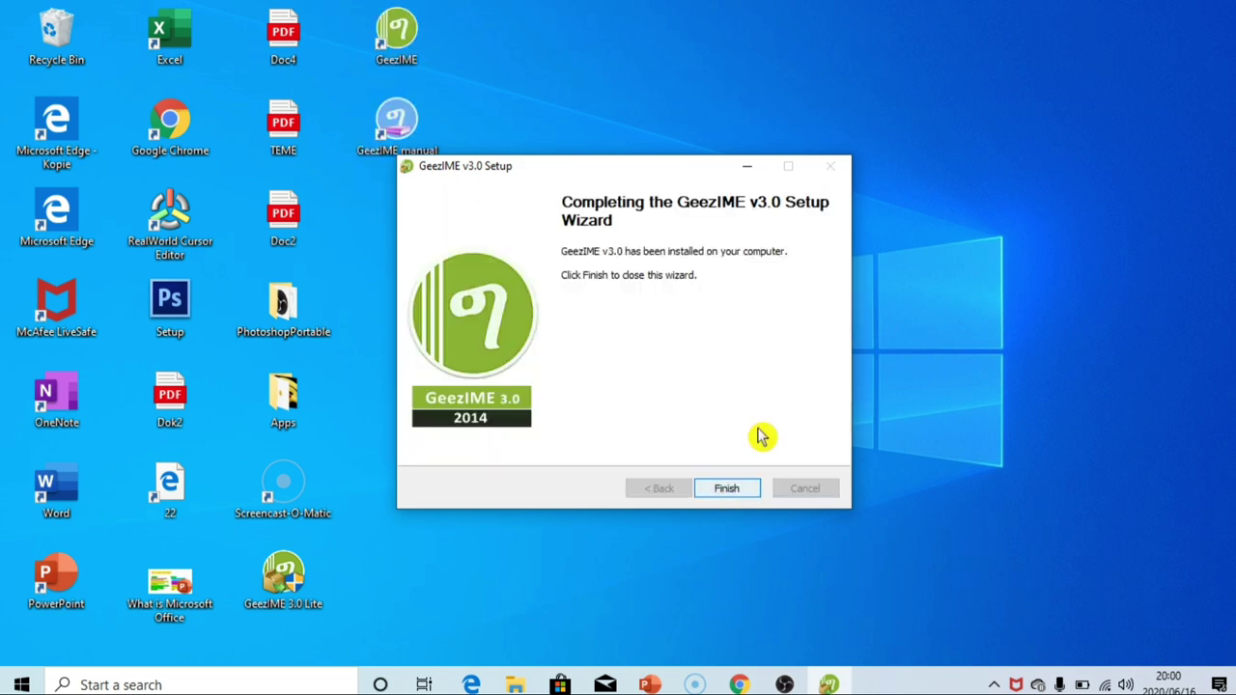
{"action": "left_click", "coordinate": [728, 489]}
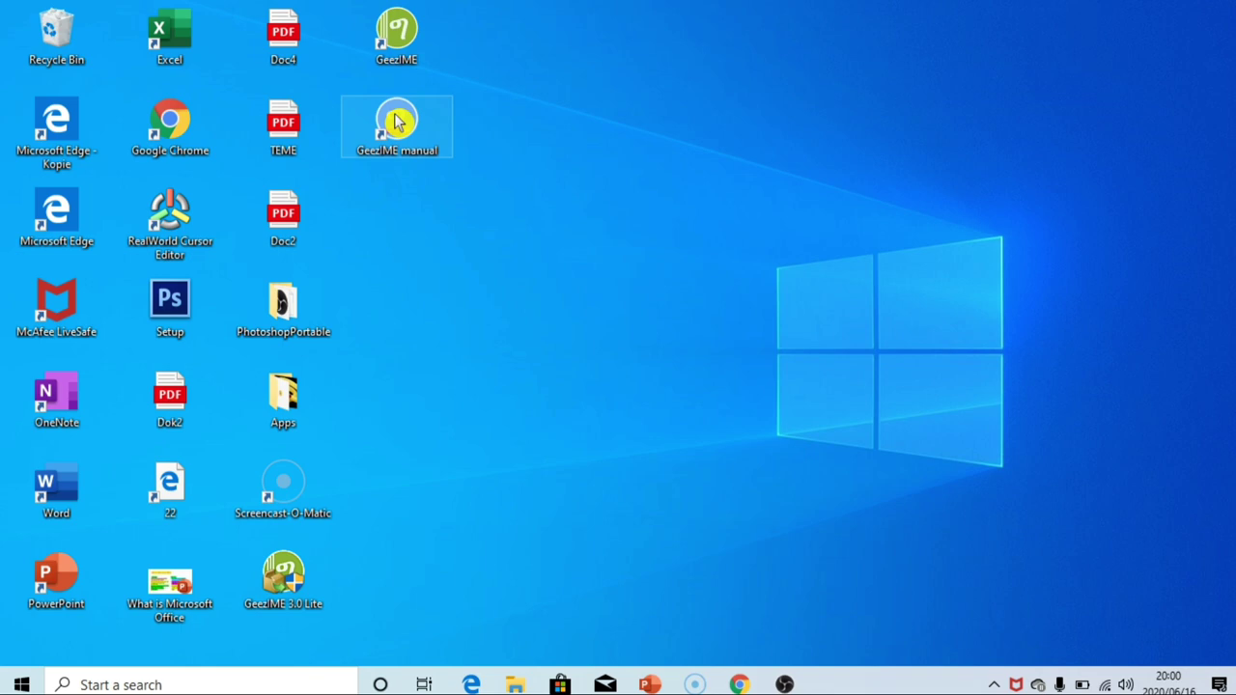
- Examine the keyboard map tables for Geez letters and numerals in the GeezIME manual and minimise the browser
{"action": "scroll", "coordinate": [532, 165], "scroll_direction": "down", "scroll_amount": 2}
{"action": "scroll", "coordinate": [541, 132], "scroll_direction": "up", "scroll_amount": 2}
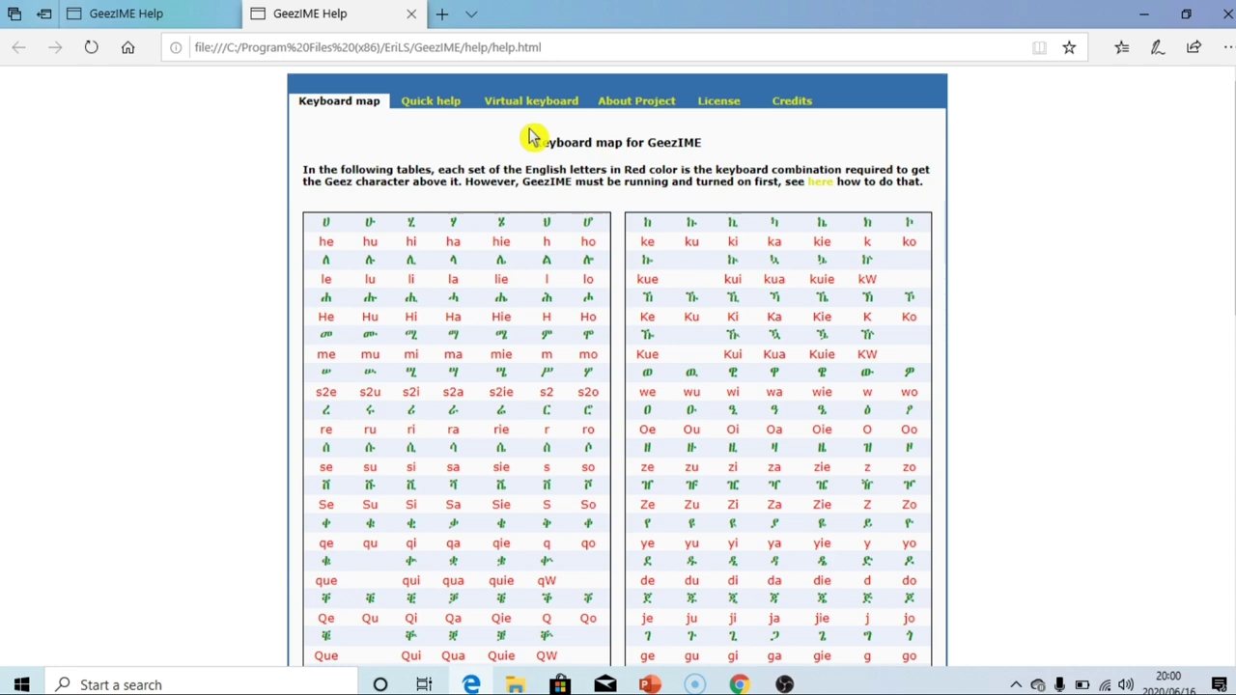
{"action": "scroll", "coordinate": [532, 136], "scroll_direction": "down", "scroll_amount": 10}
{"action": "scroll", "coordinate": [499, 187], "scroll_direction": "up", "scroll_amount": 8}
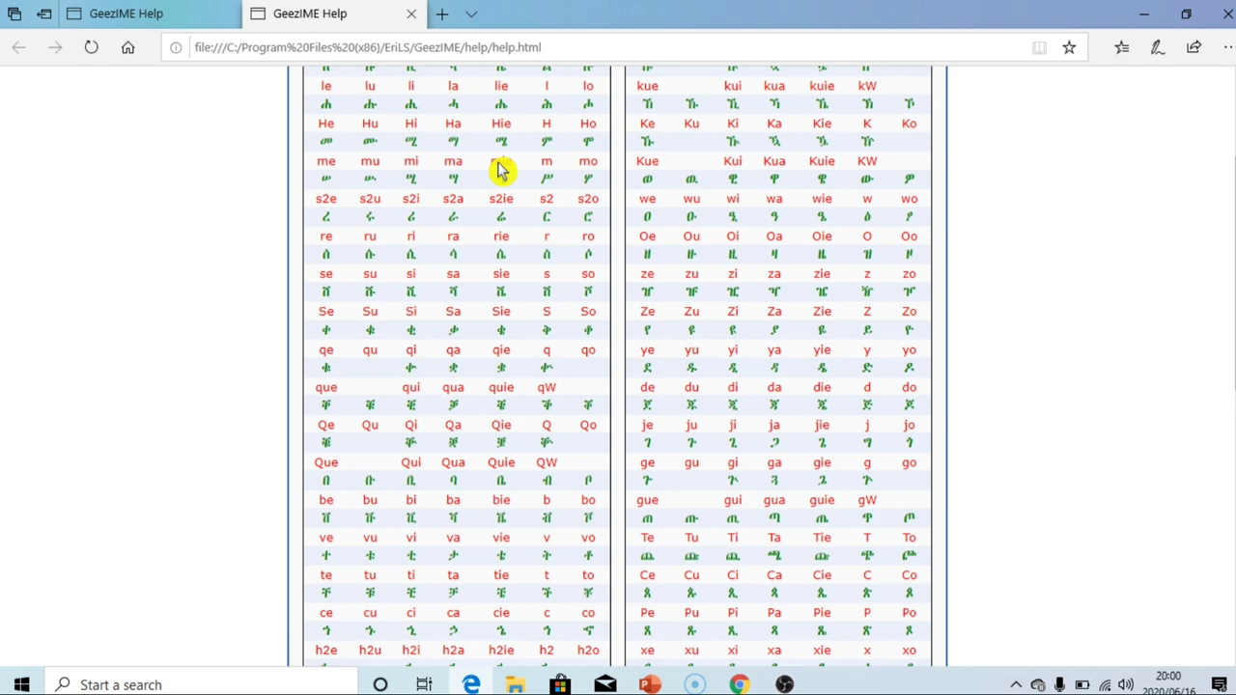
{"action": "scroll", "coordinate": [502, 174], "scroll_direction": "down", "scroll_amount": 5}
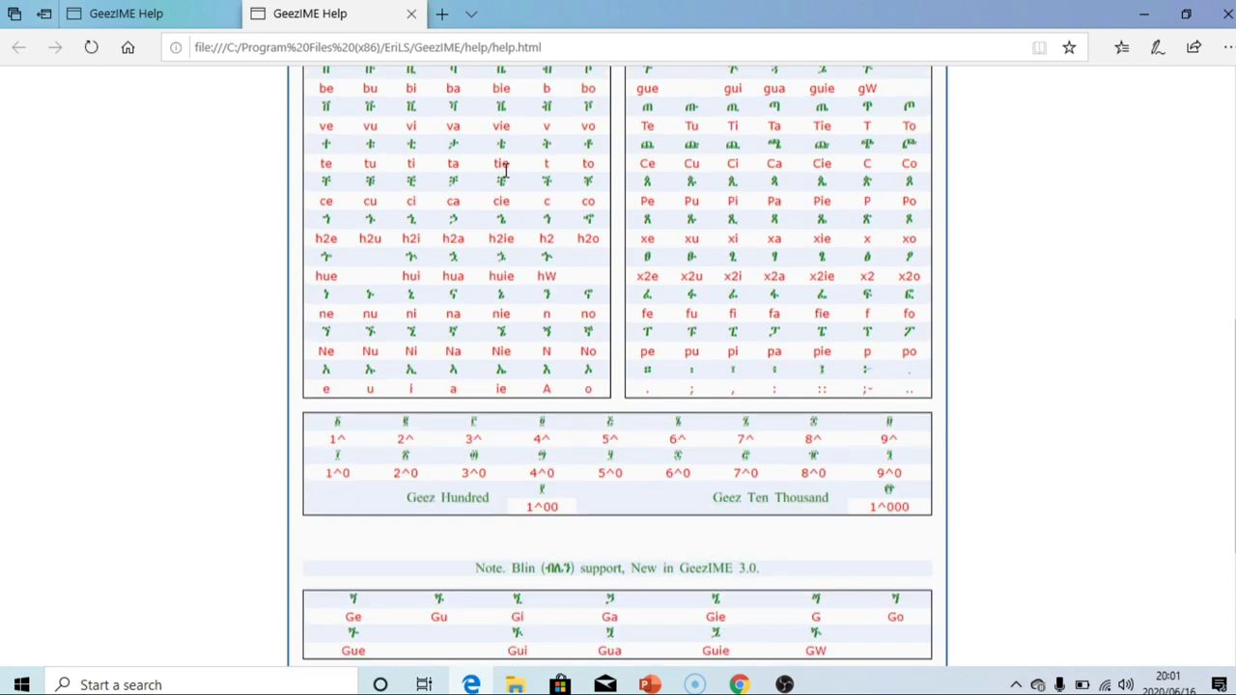
{"action": "left_click", "coordinate": [1144, 15]}
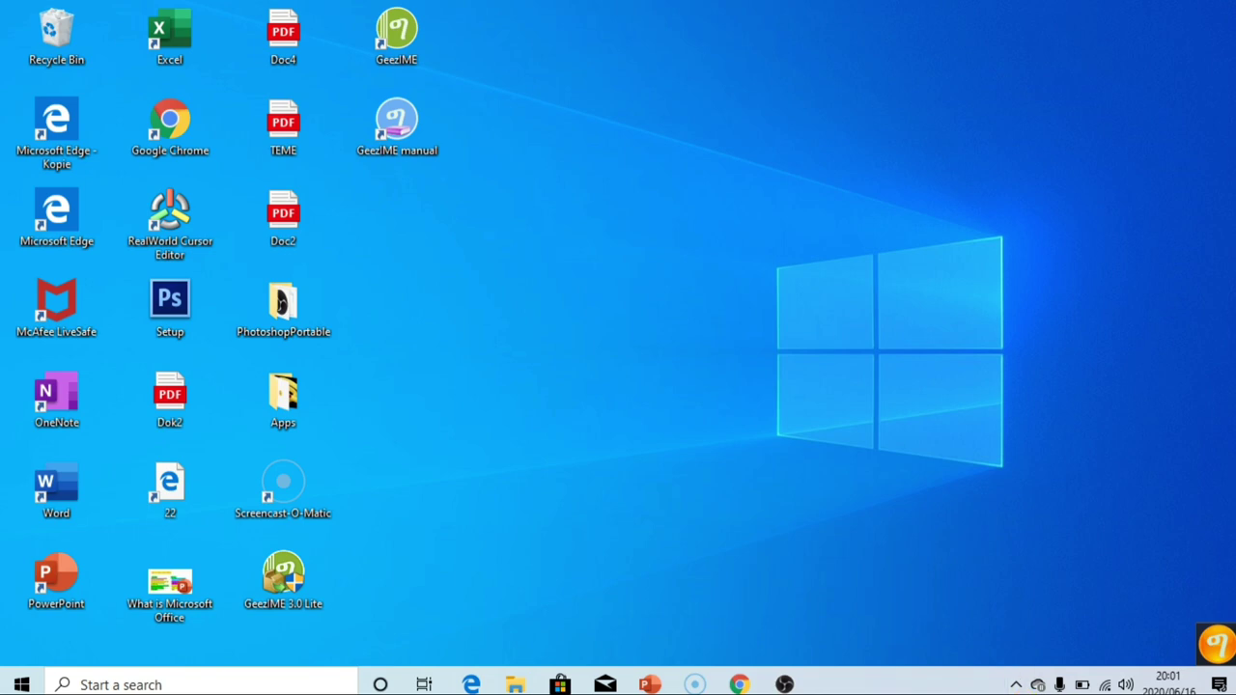
- Set the running GeezIME program to start with Windows
{"action": "left_click", "coordinate": [1017, 685]}
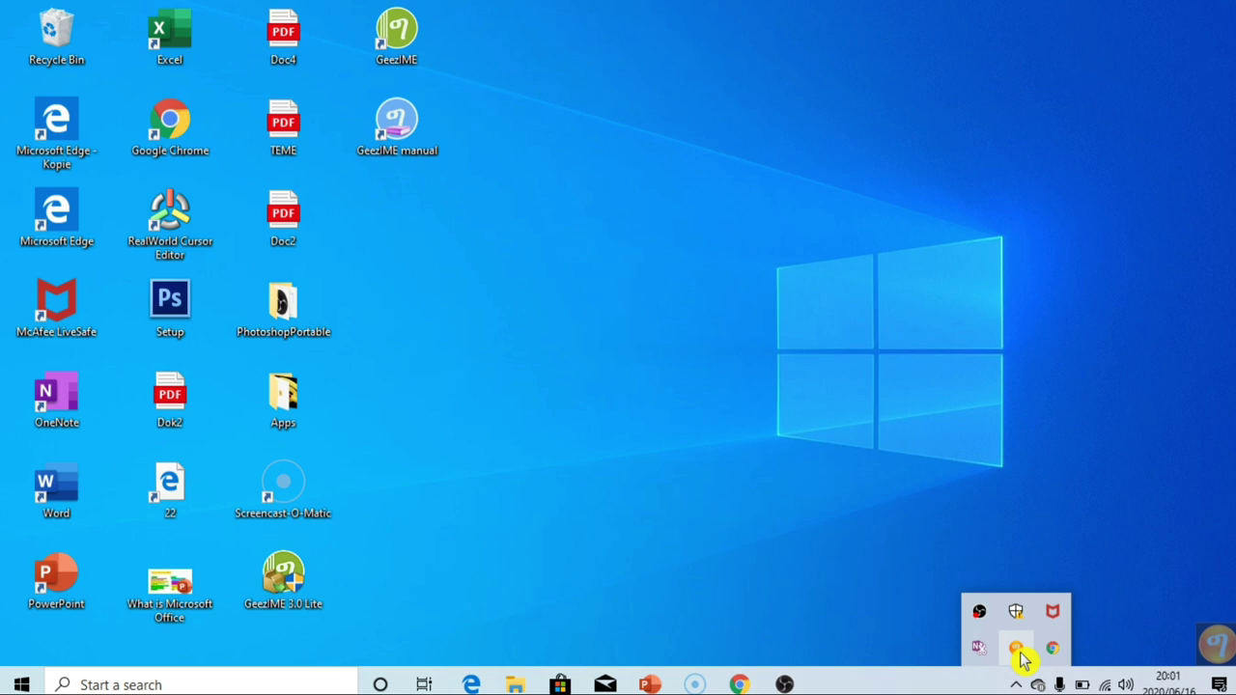
{"action": "right_click", "coordinate": [1018, 650]}
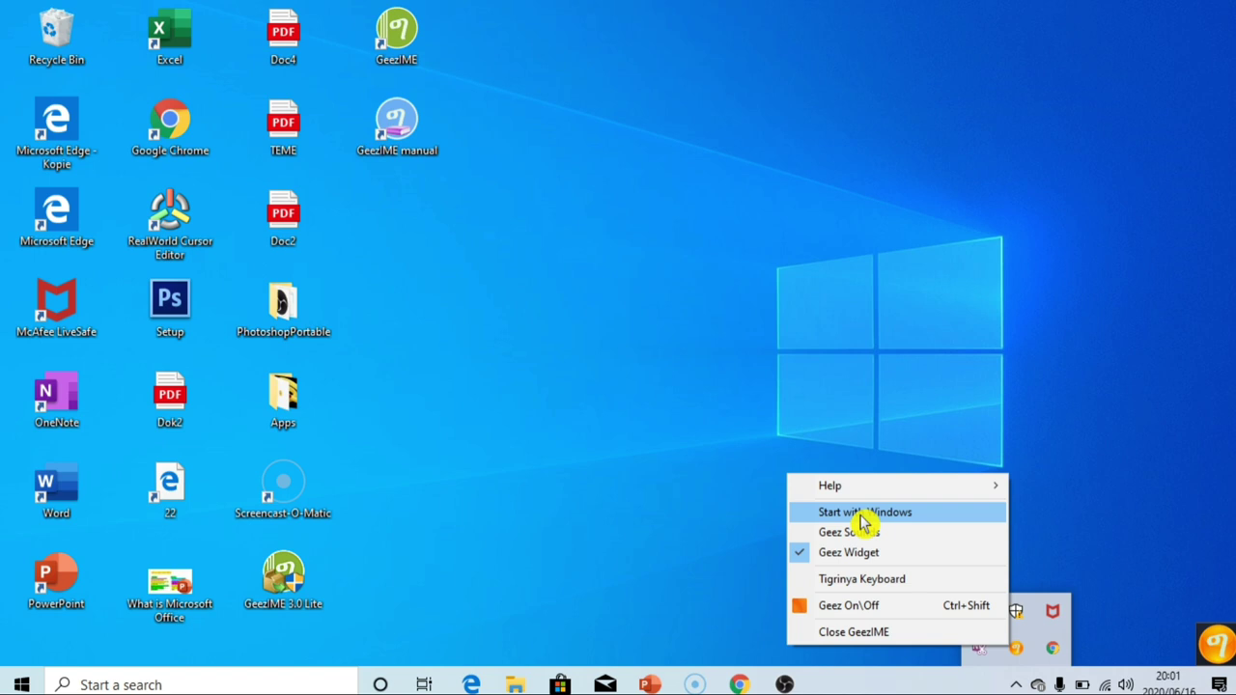
{"action": "left_click", "coordinate": [819, 515]}
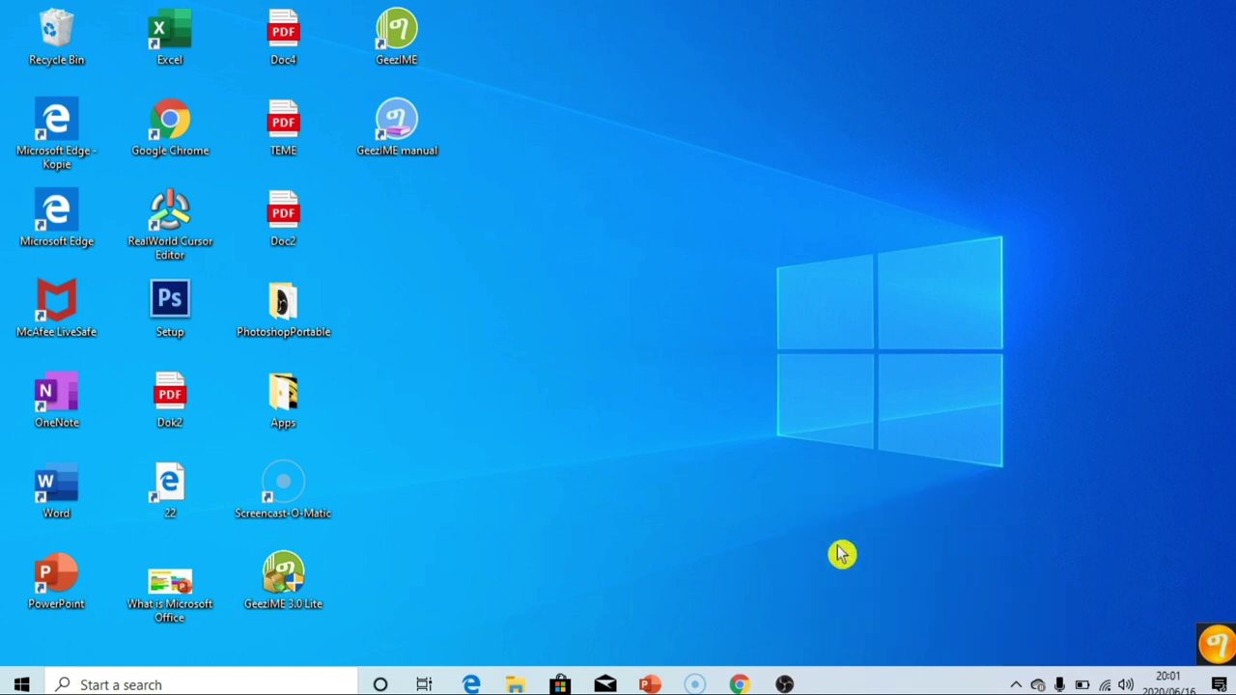
- Review and dismiss the options of the running GeezIME program, and switch Geez input on with the Geez widget
{"action": "left_click", "coordinate": [1016, 684]}
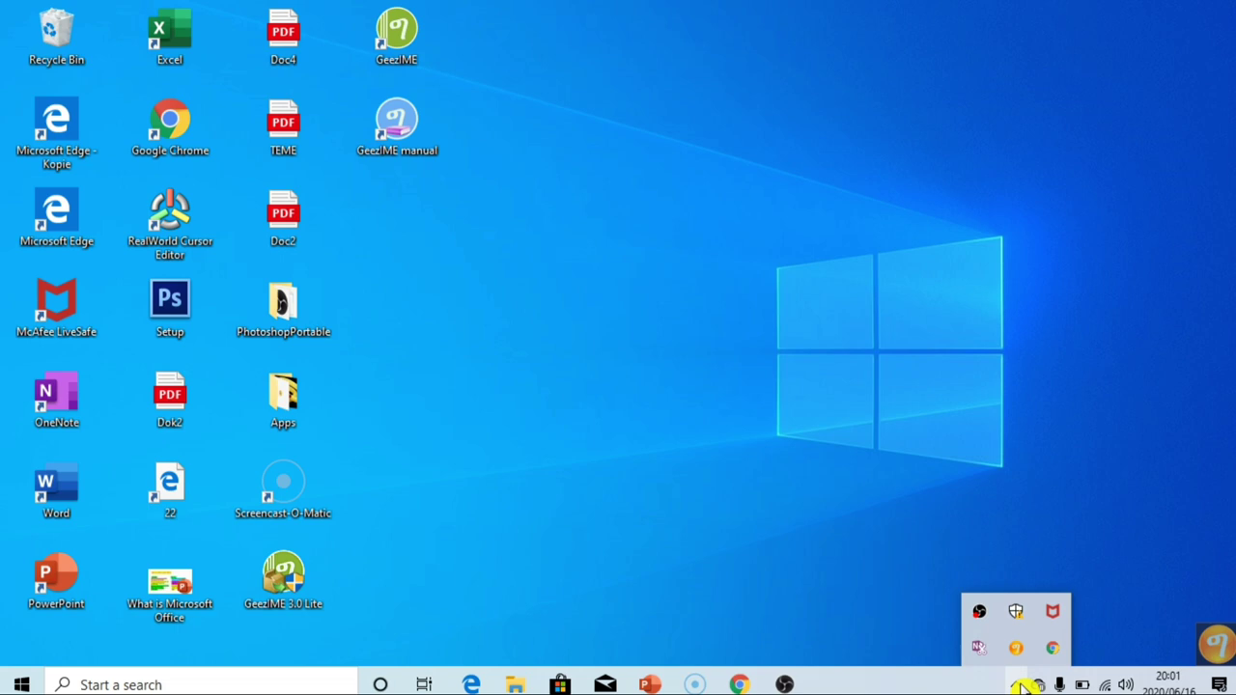
{"action": "right_click", "coordinate": [1016, 648]}
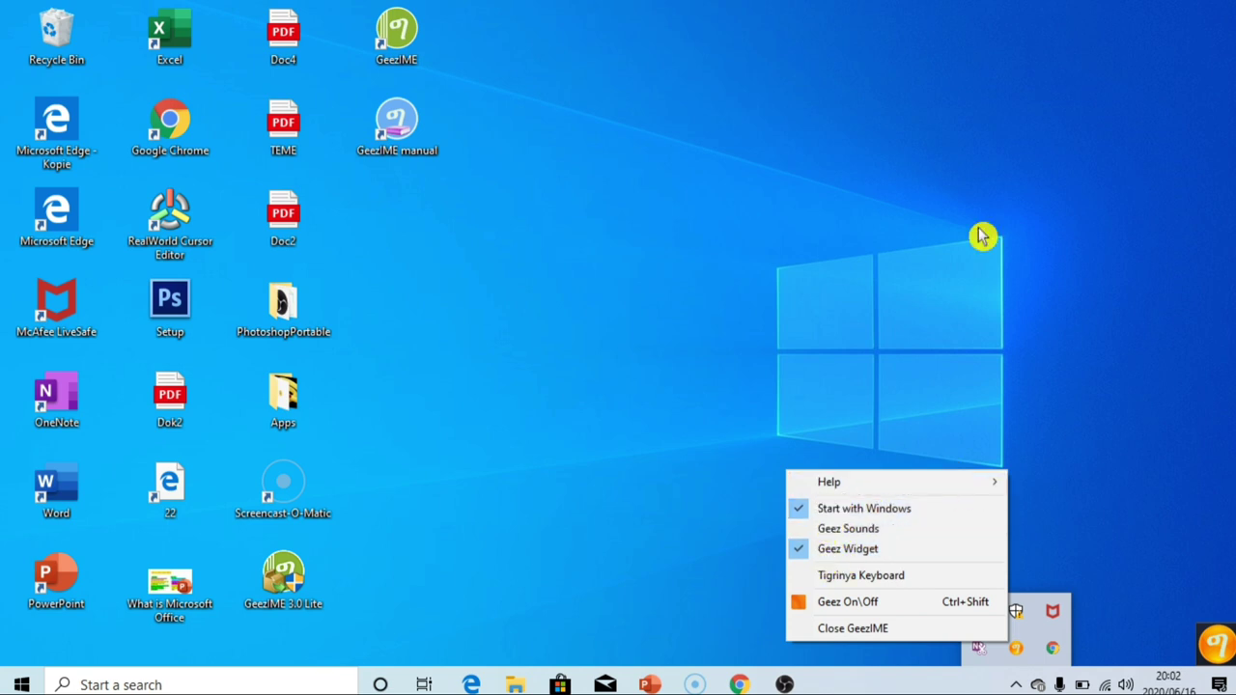
{"action": "left_click", "coordinate": [981, 309]}
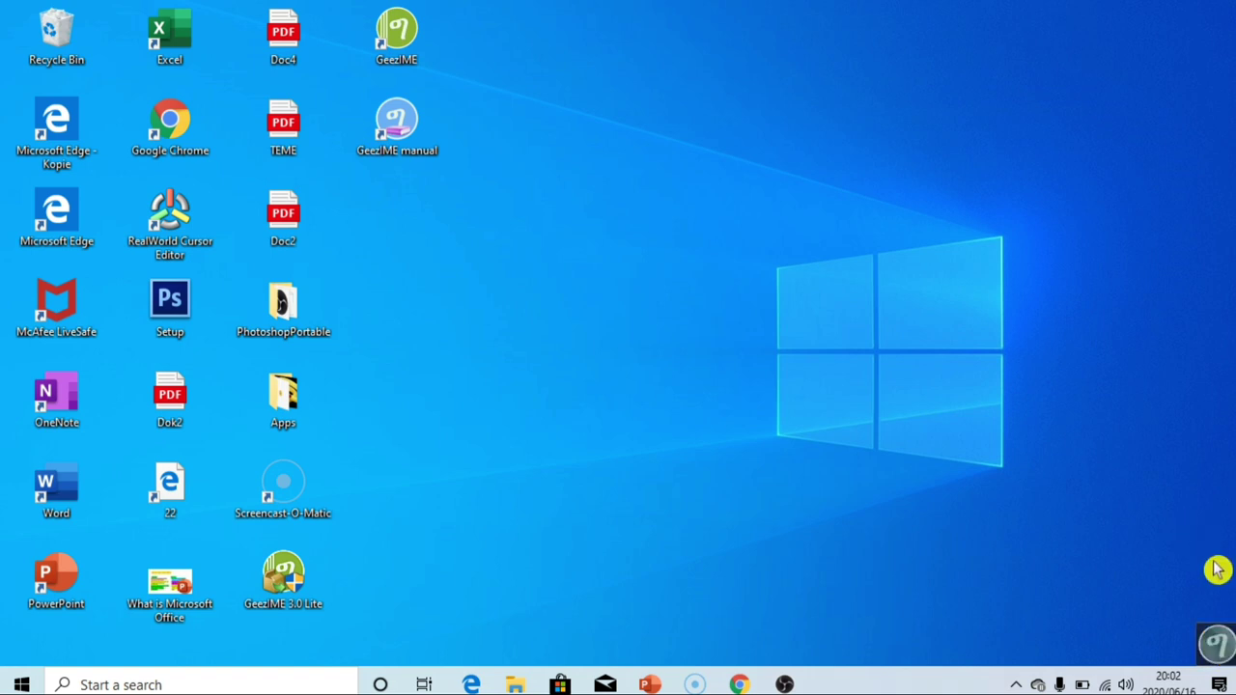
{"action": "left_click", "coordinate": [1220, 646]}
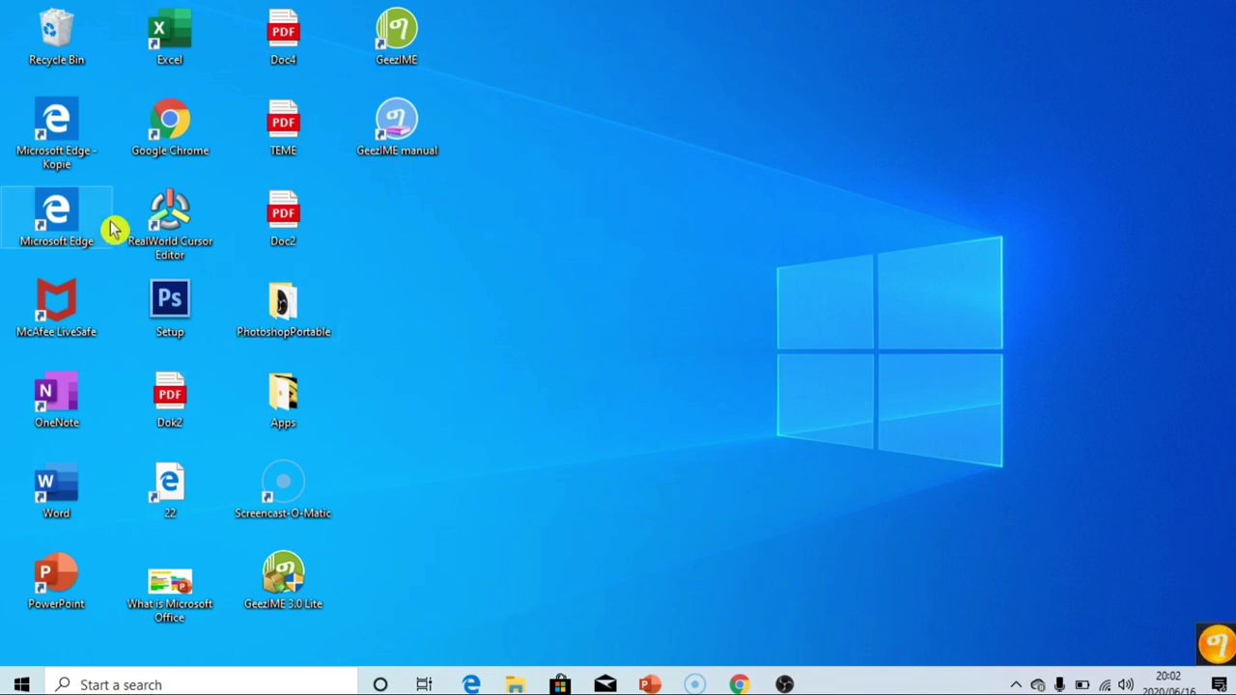
{"action": "double_click", "coordinate": [56, 488]}
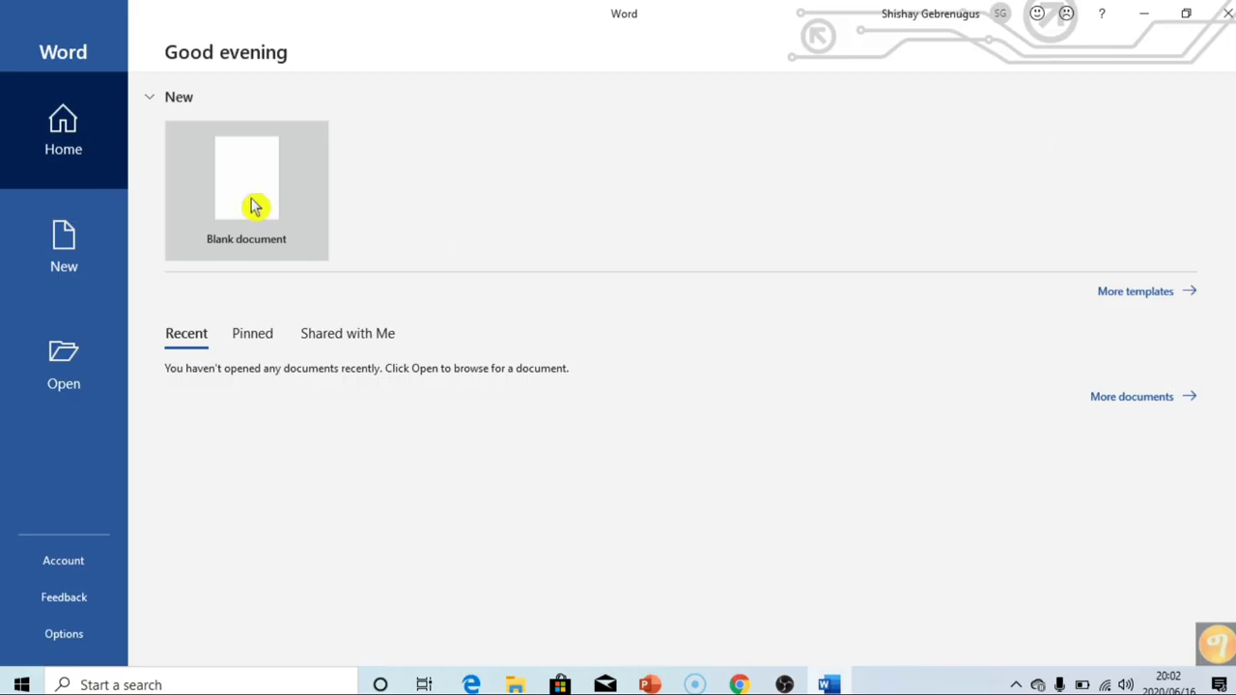
{"action": "left_click", "coordinate": [253, 206]}
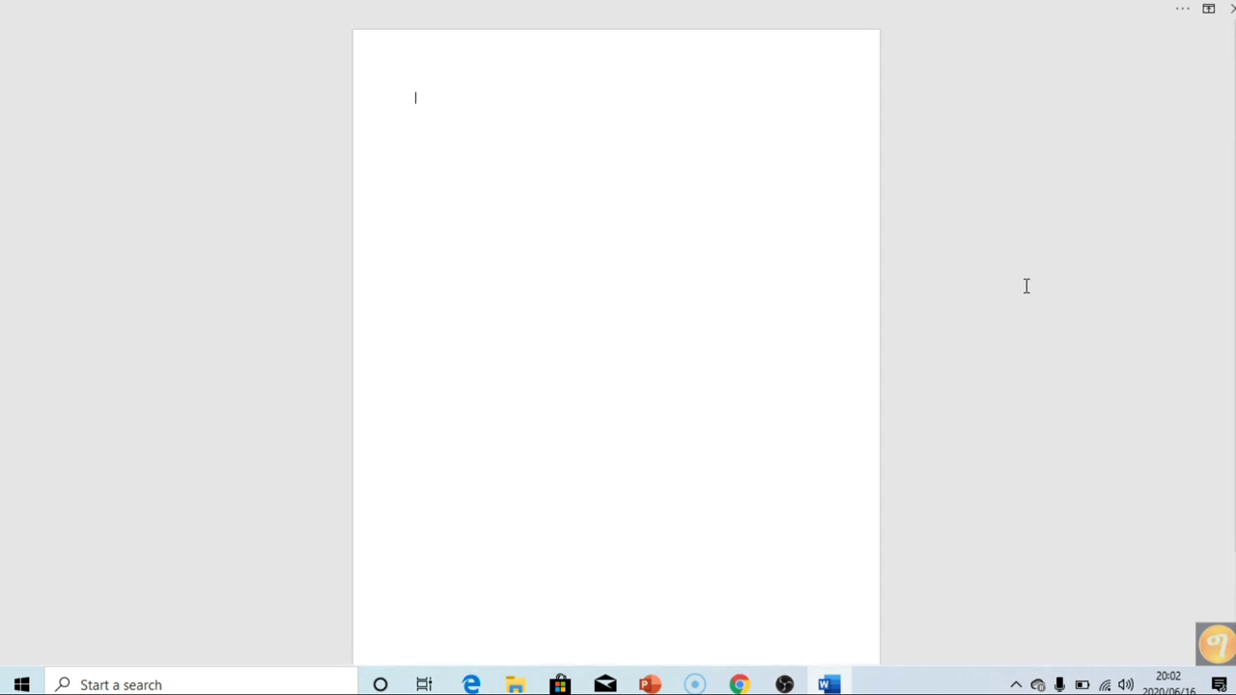
{"action": "left_click", "coordinate": [1230, 8]}
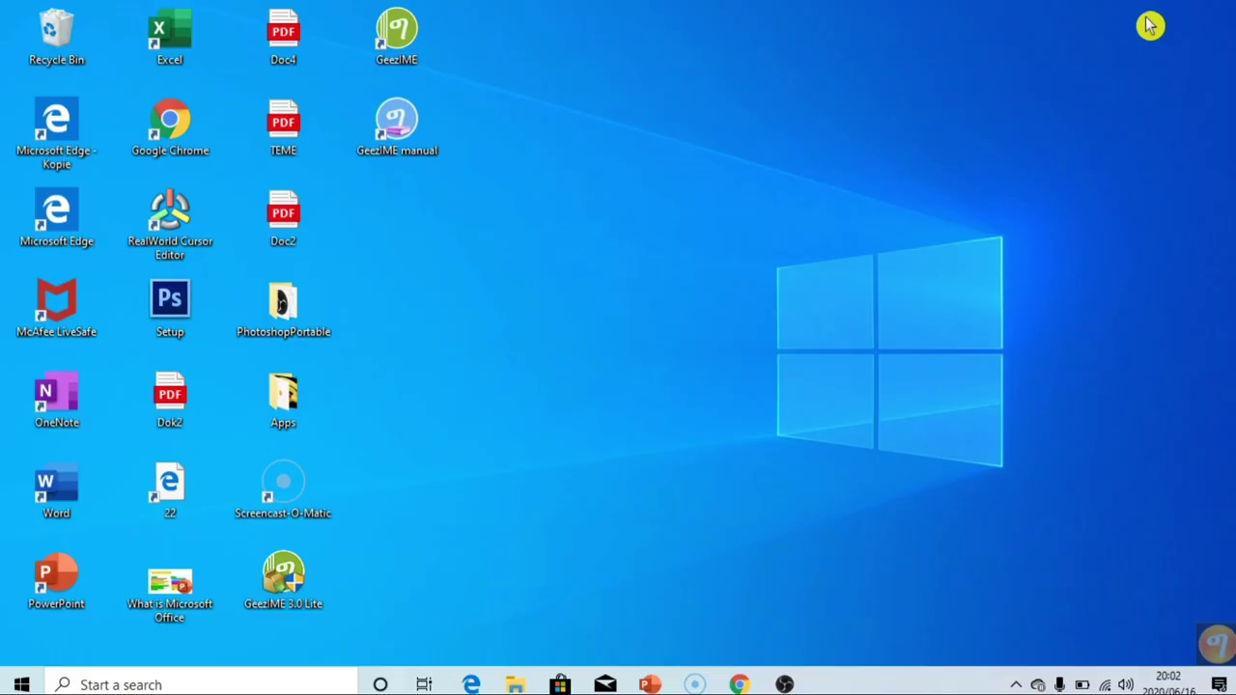
- Create a blank document in Word and write a line of sample Geez characters with GeezIME
{"action": "double_click", "coordinate": [45, 494]}
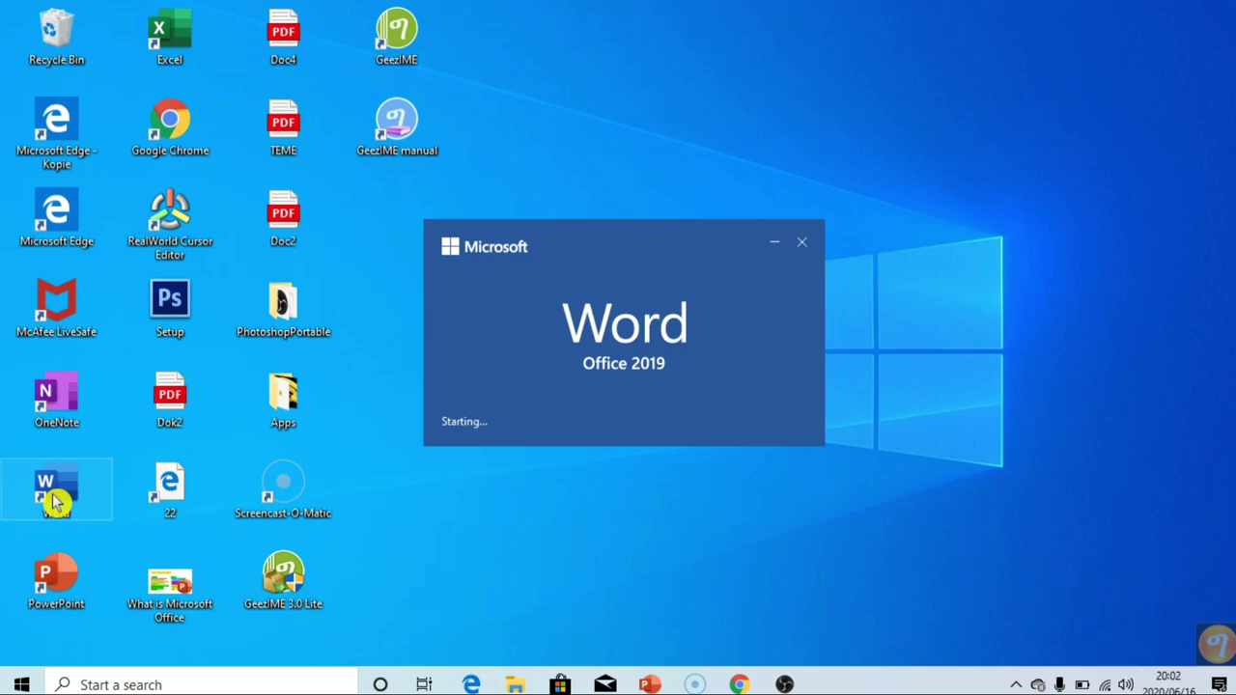
{"action": "left_click", "coordinate": [75, 253]}
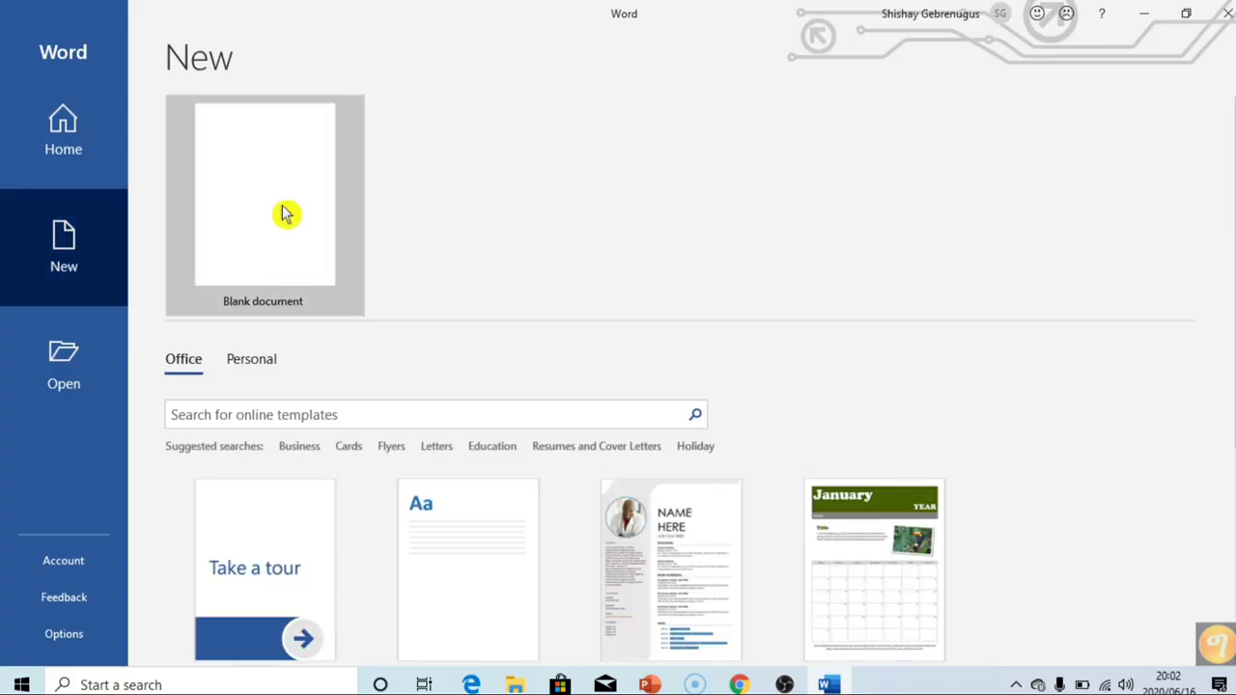
{"action": "left_click", "coordinate": [286, 214]}
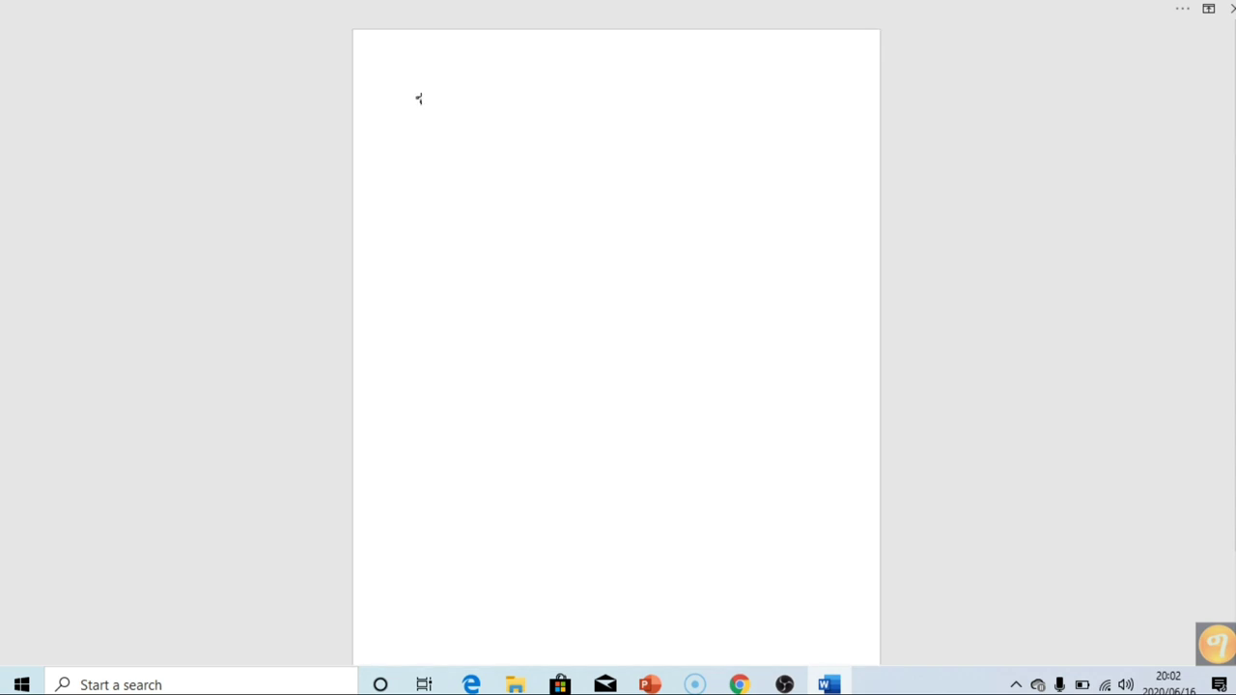
{"action": "key", "text": "ctrl+v"}
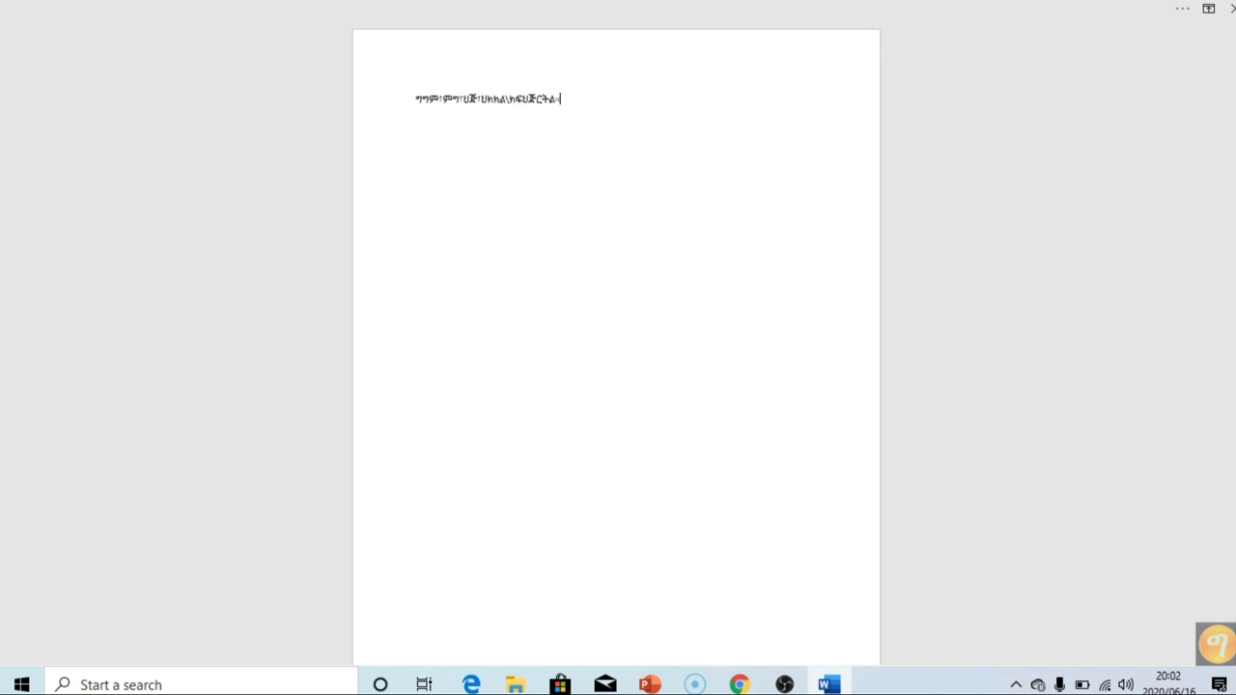
{"action": "type", "text": "፣፪"}
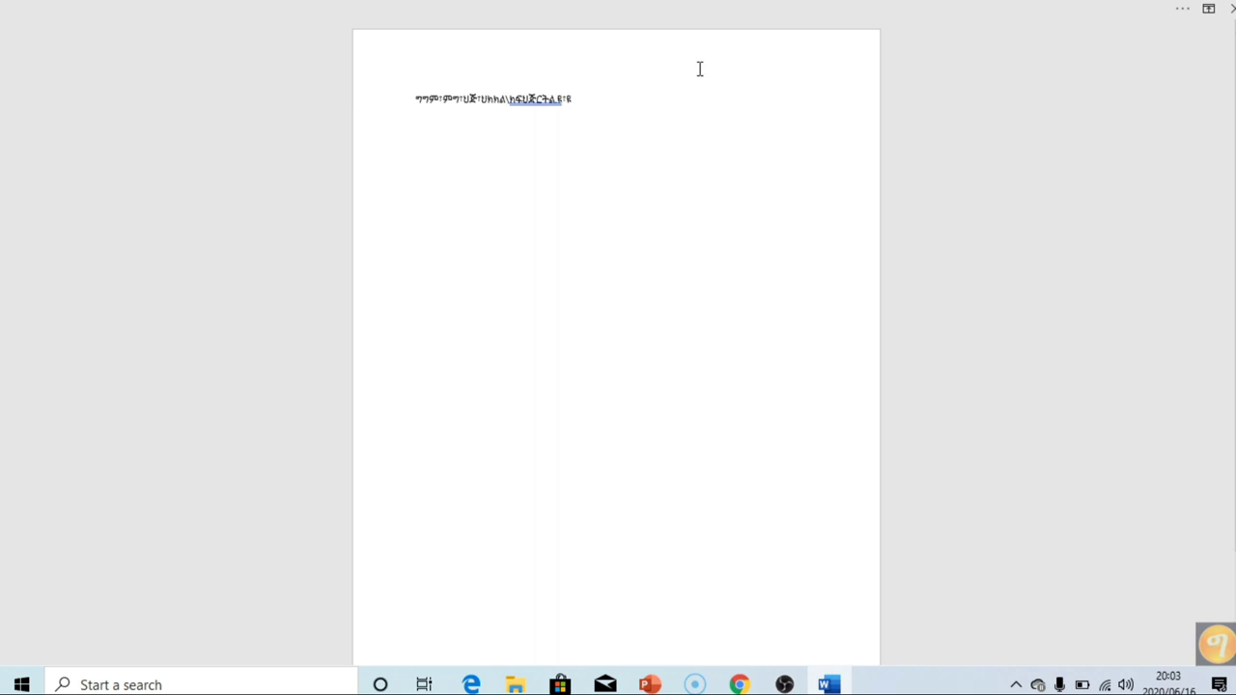
{"action": "type", "text": "ትይምይ፡ኣ"}
- Add the line "Rtjtky.kj.kdht.ufjghj.k" with Geez input off and a third line of Geez characters with it on
{"action": "left_click", "coordinate": [1219, 653]}
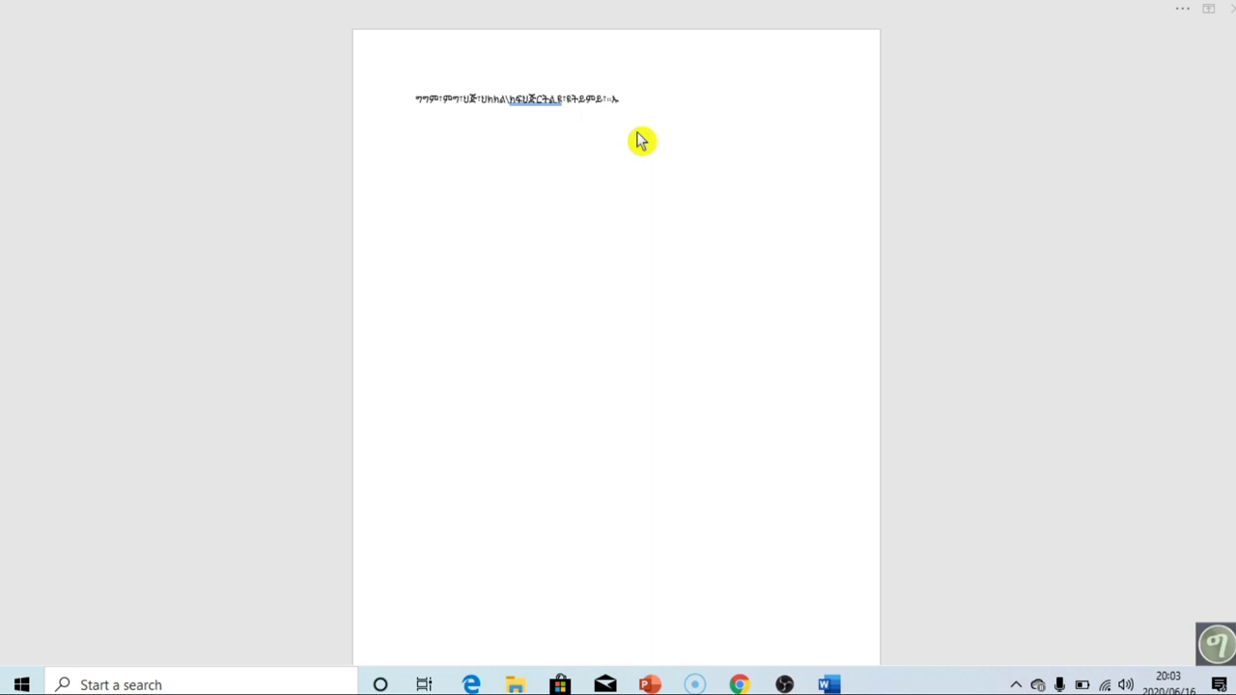
{"action": "left_click", "coordinate": [623, 100]}
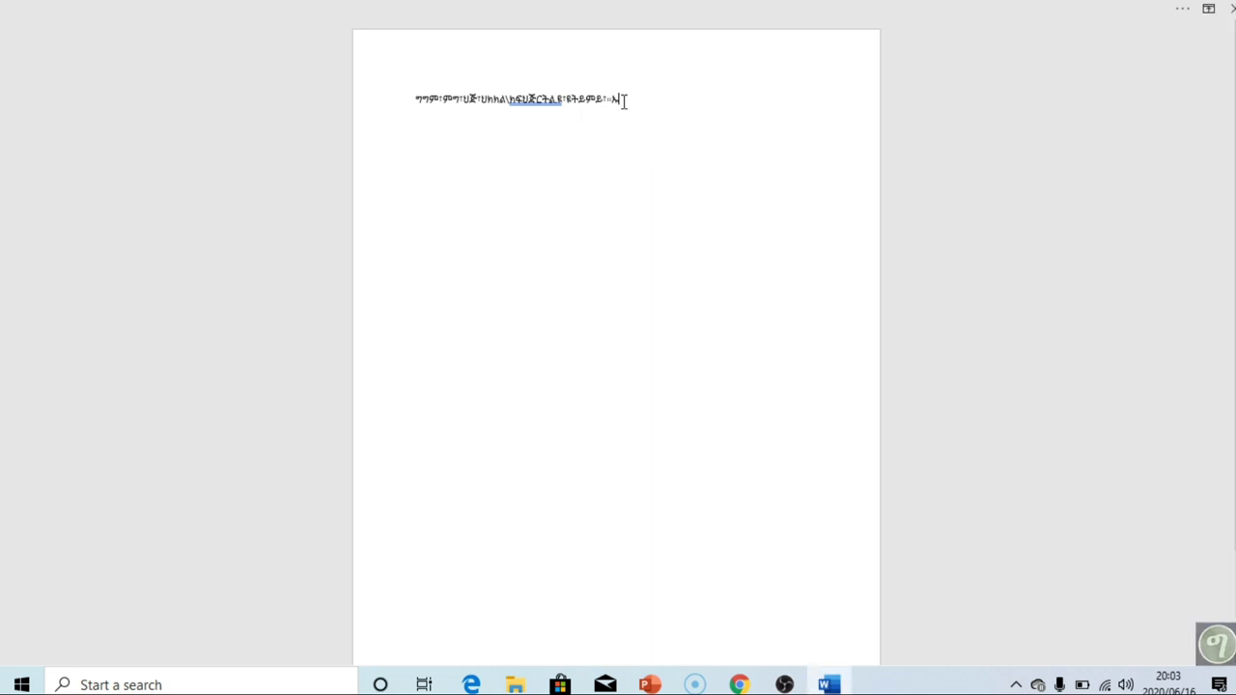
{"action": "key", "text": "Return"}
{"action": "type", "text": "Rtjtky.kj.kdht.ufjghj.k"}
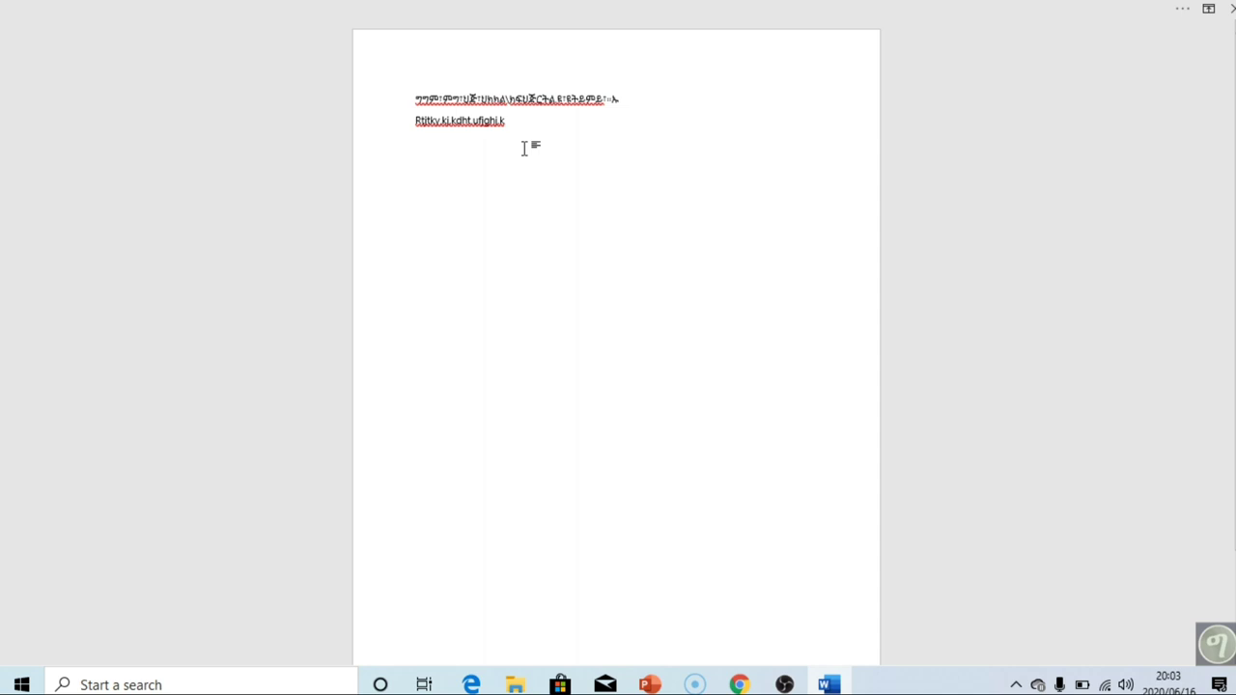
{"action": "left_click", "coordinate": [1220, 645]}
{"action": "key", "text": "ctrl+v"}
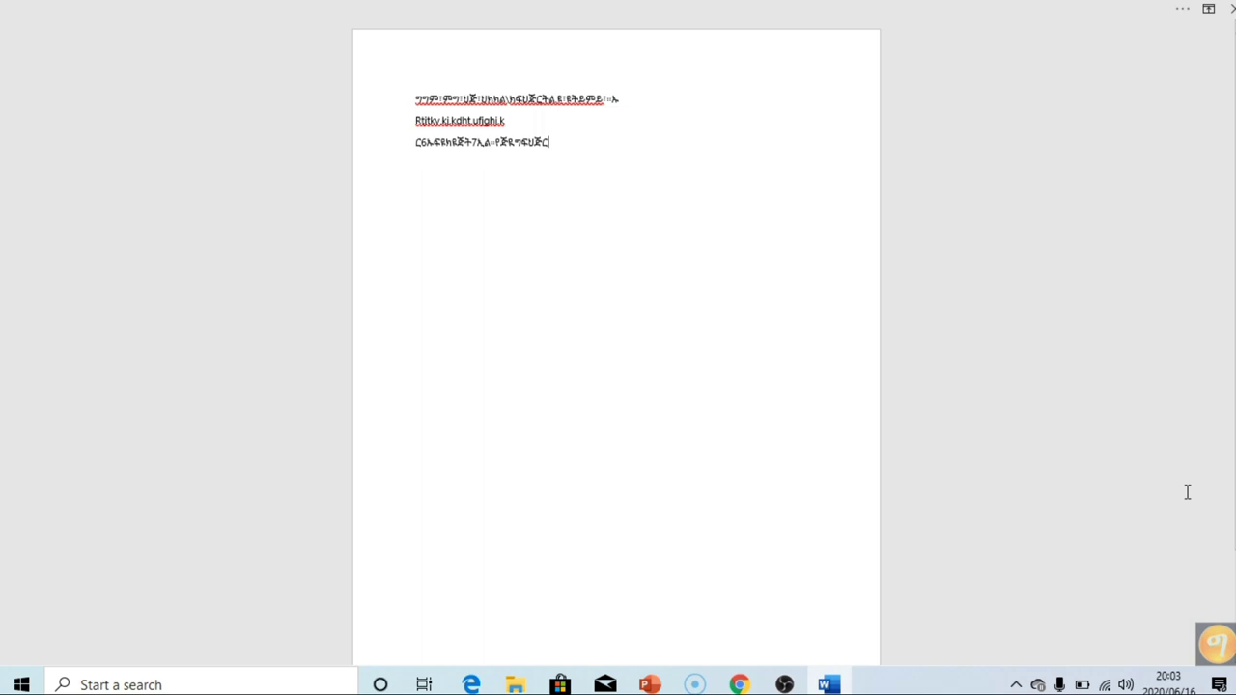
- Close the Word document without saving it and minimise the Downloads window
{"action": "left_click", "coordinate": [1231, 9]}
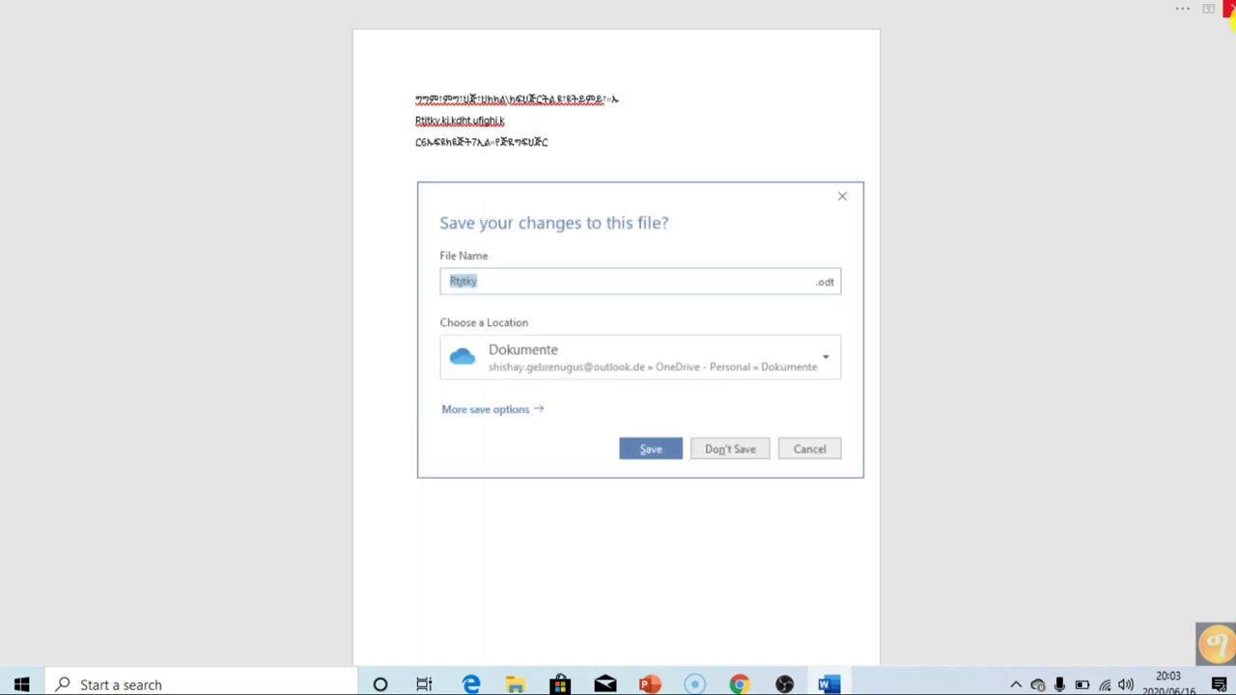
{"action": "left_click", "coordinate": [730, 449]}
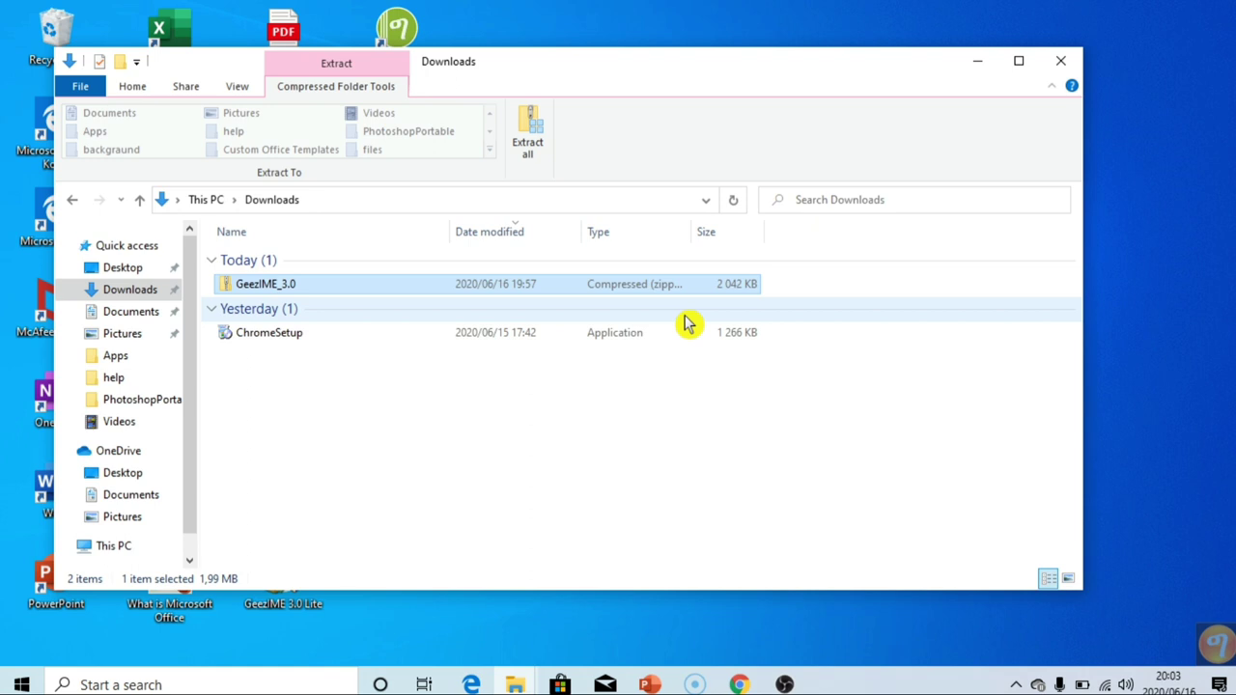
{"action": "left_click", "coordinate": [979, 62]}
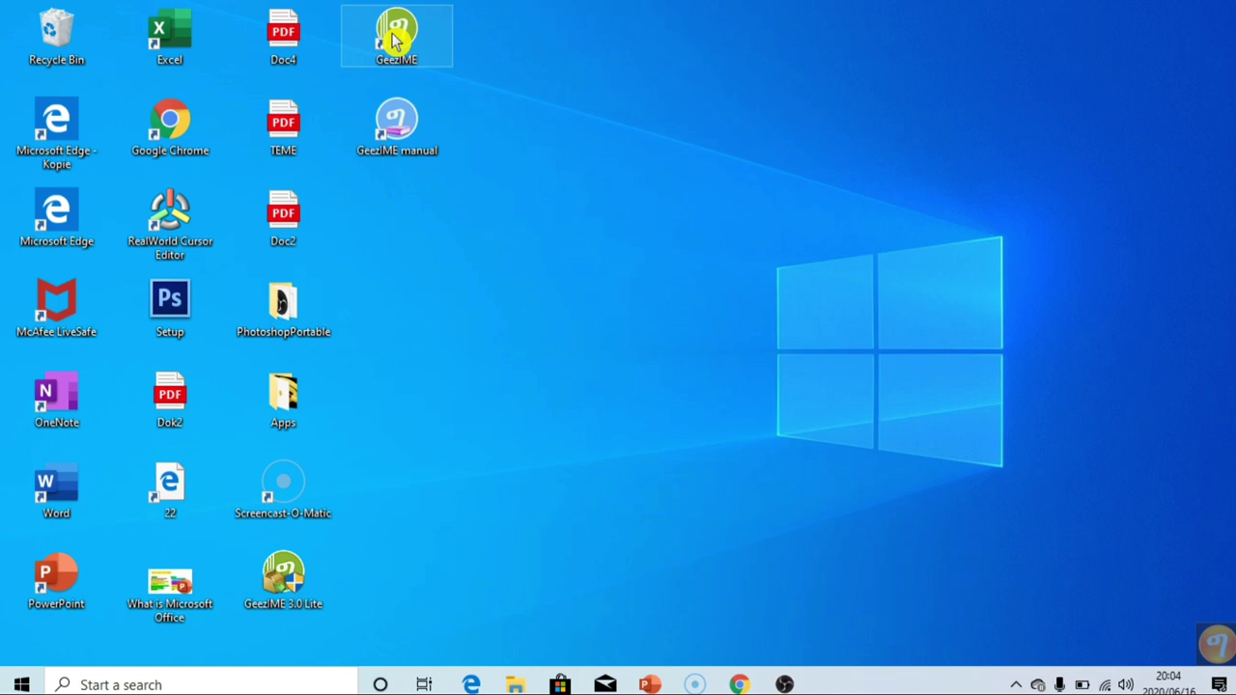
- Delete the GeezIME and GeezIME manual shortcuts and the GeezIME 3.0 Lite setup file from the desktop
{"action": "right_click", "coordinate": [396, 40]}
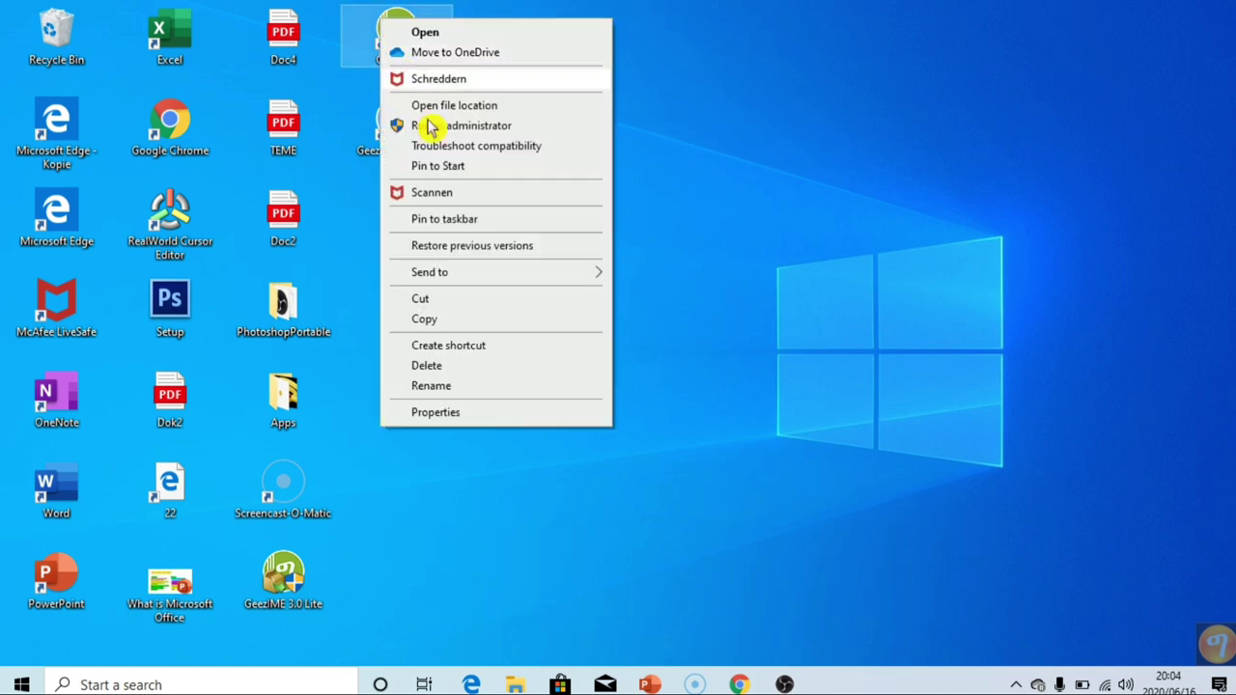
{"action": "left_click", "coordinate": [435, 365]}
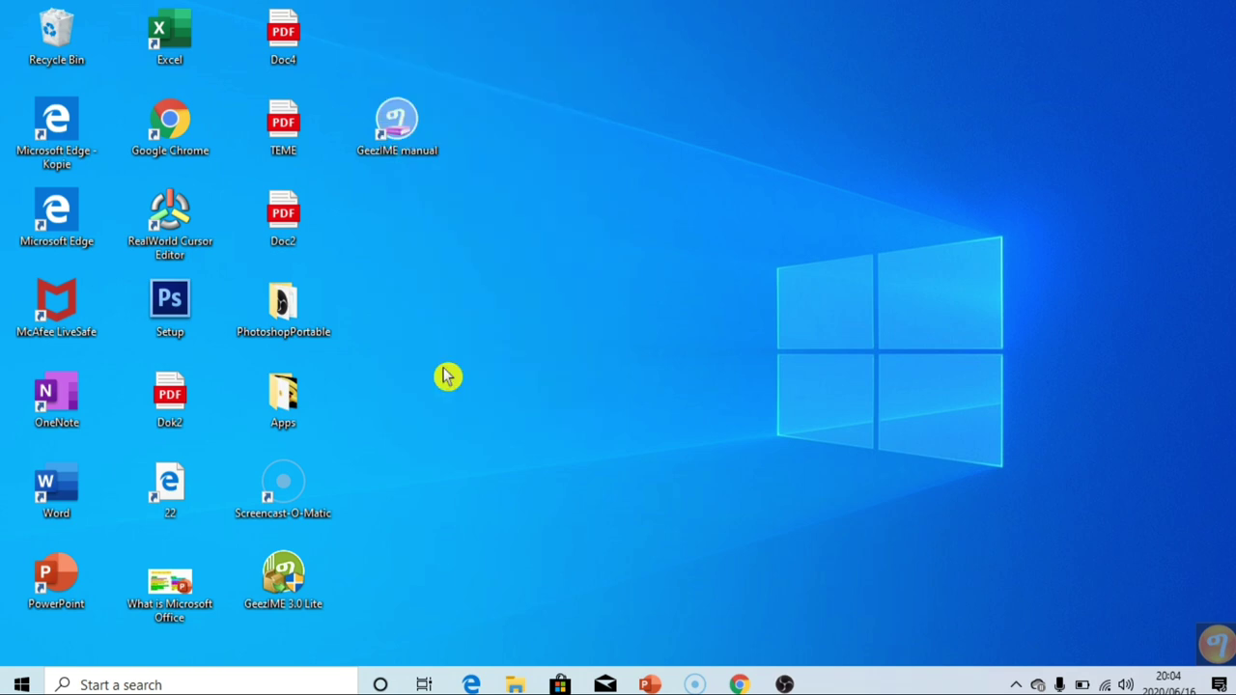
{"action": "right_click", "coordinate": [388, 116]}
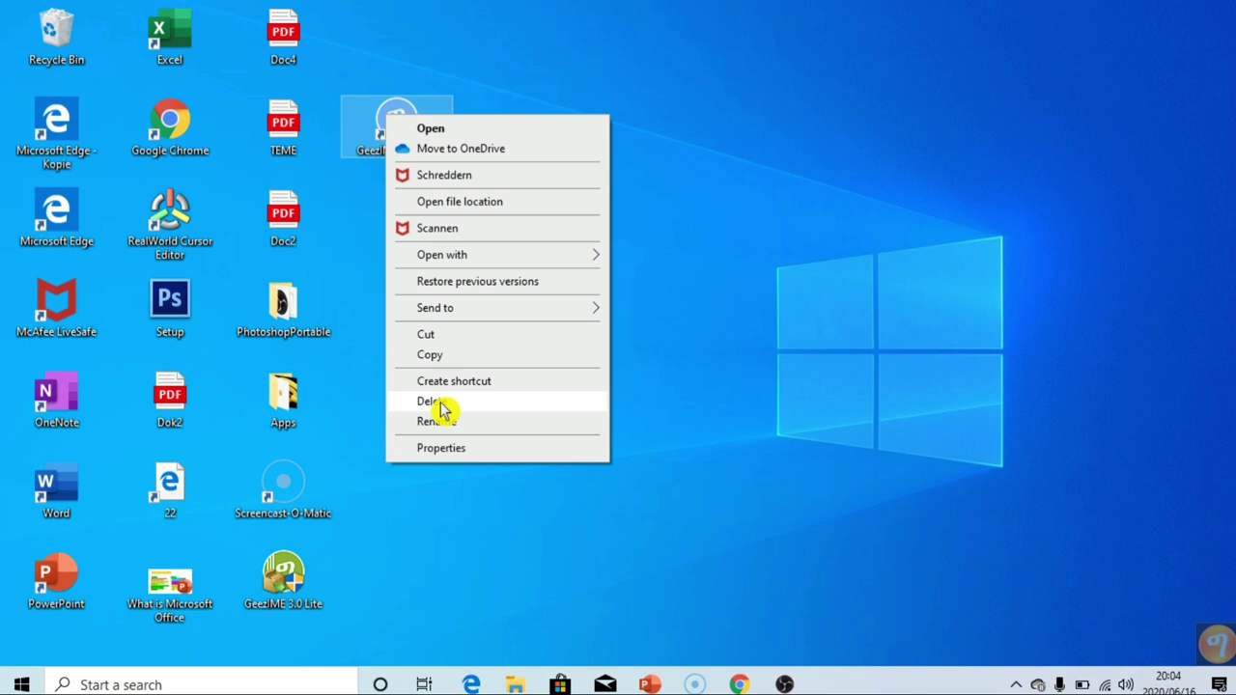
{"action": "left_click", "coordinate": [430, 401]}
{"action": "right_click", "coordinate": [267, 562]}
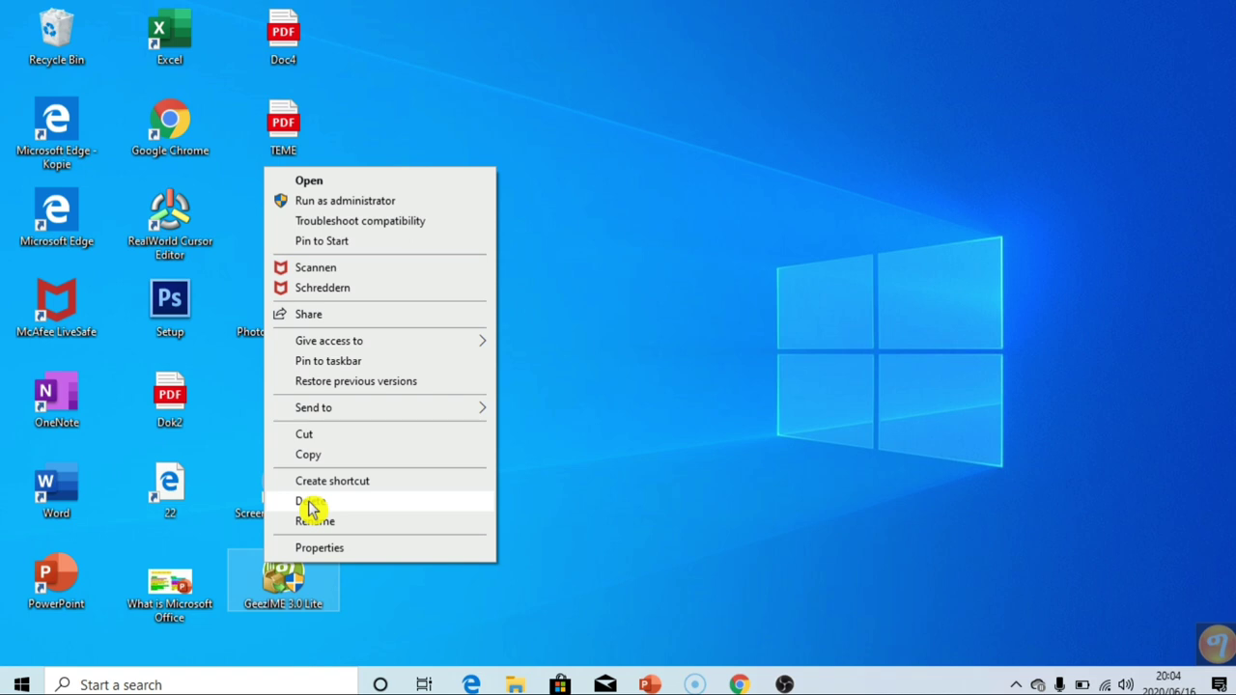
{"action": "left_click", "coordinate": [311, 504]}
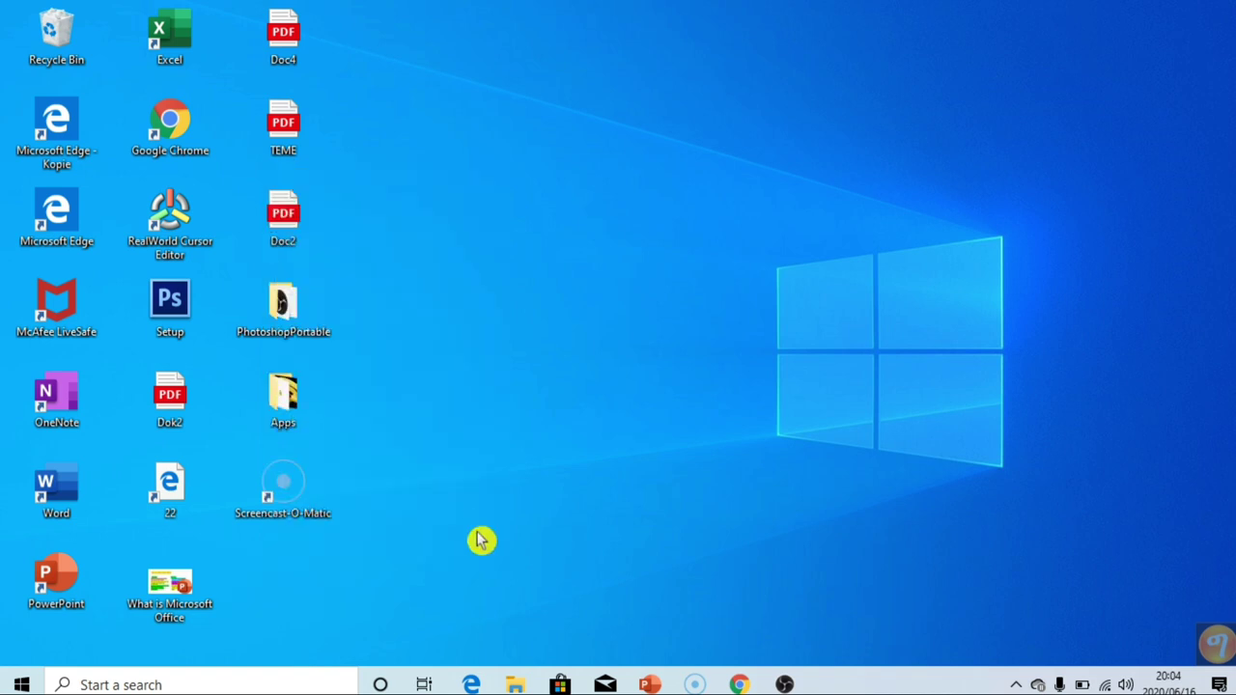
- Delete the GeezIME_3.0 archive from the Downloads folder and check the folder once more
{"action": "left_click", "coordinate": [516, 684]}
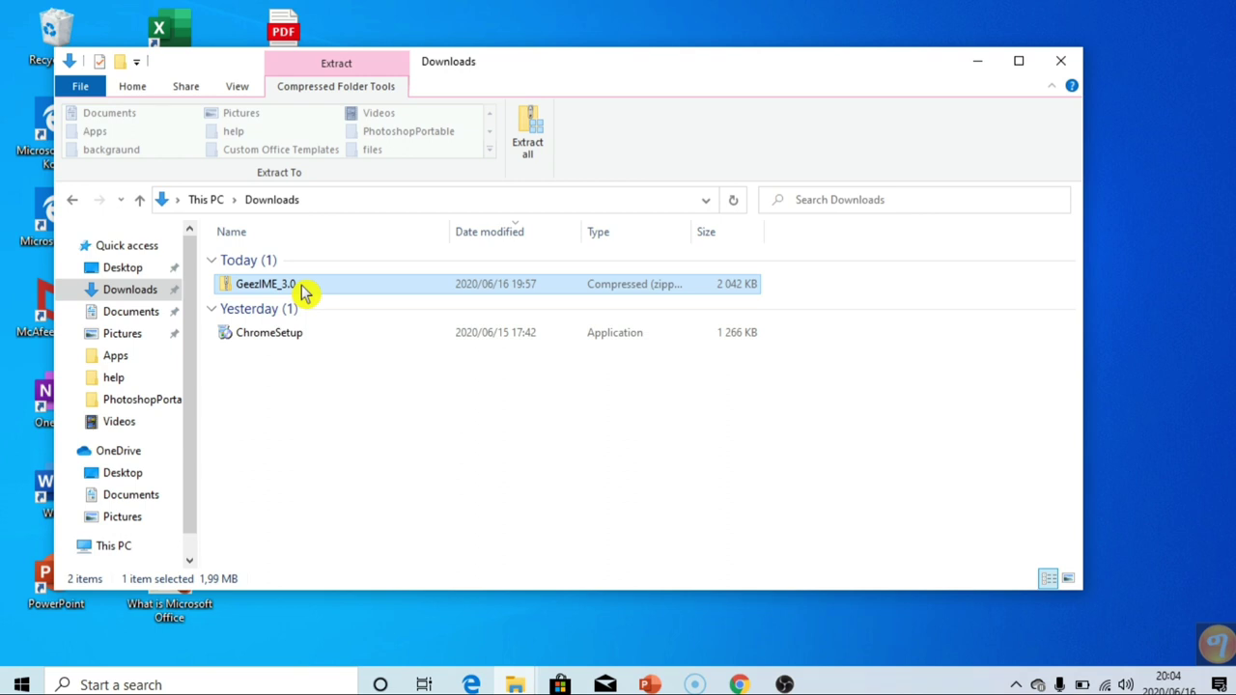
{"action": "right_click", "coordinate": [340, 293]}
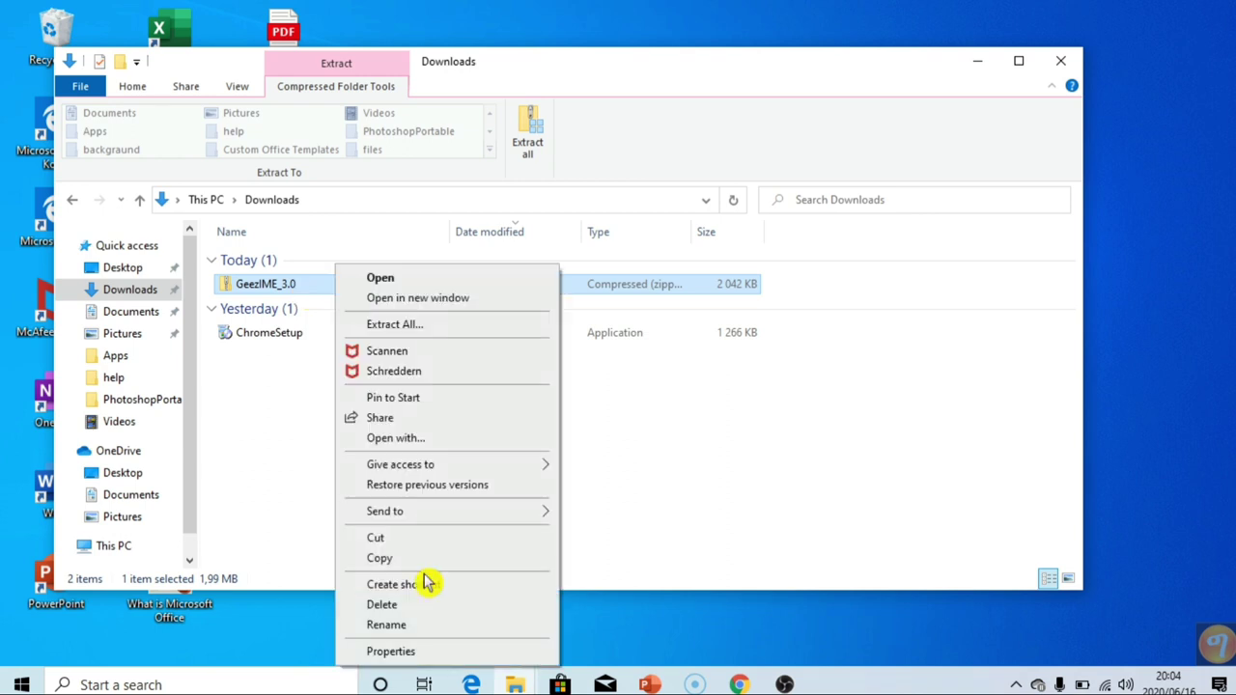
{"action": "left_click", "coordinate": [383, 607]}
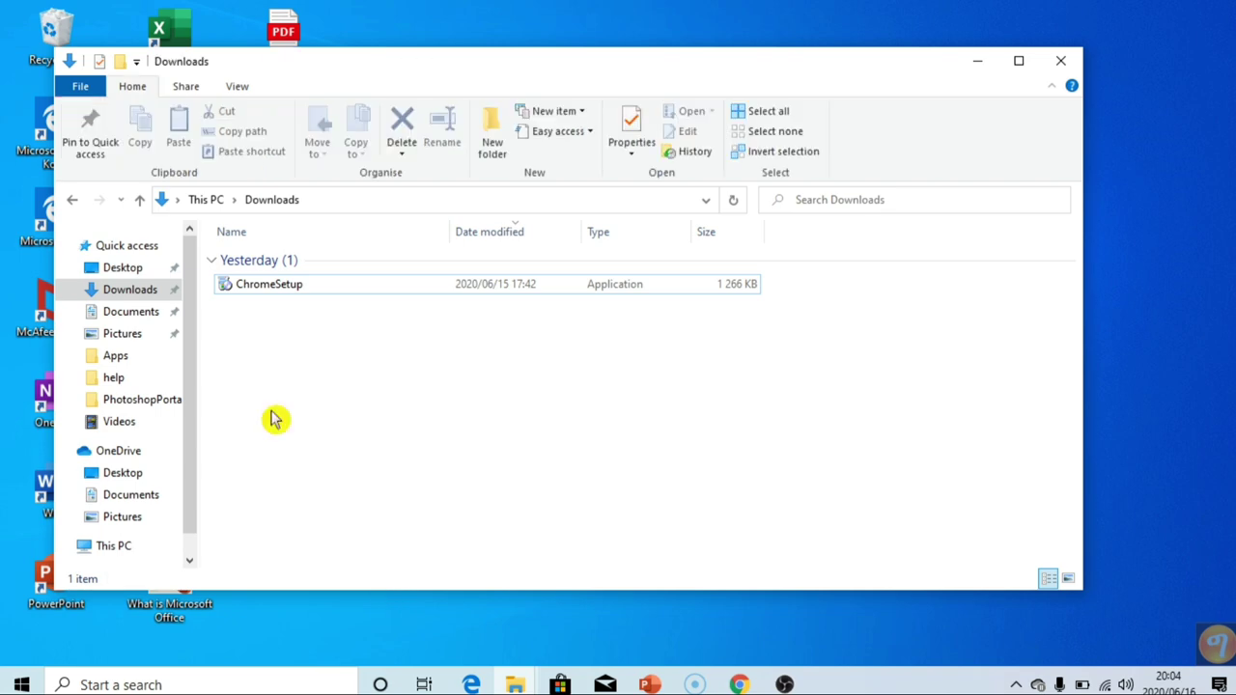
{"action": "left_click", "coordinate": [978, 63]}
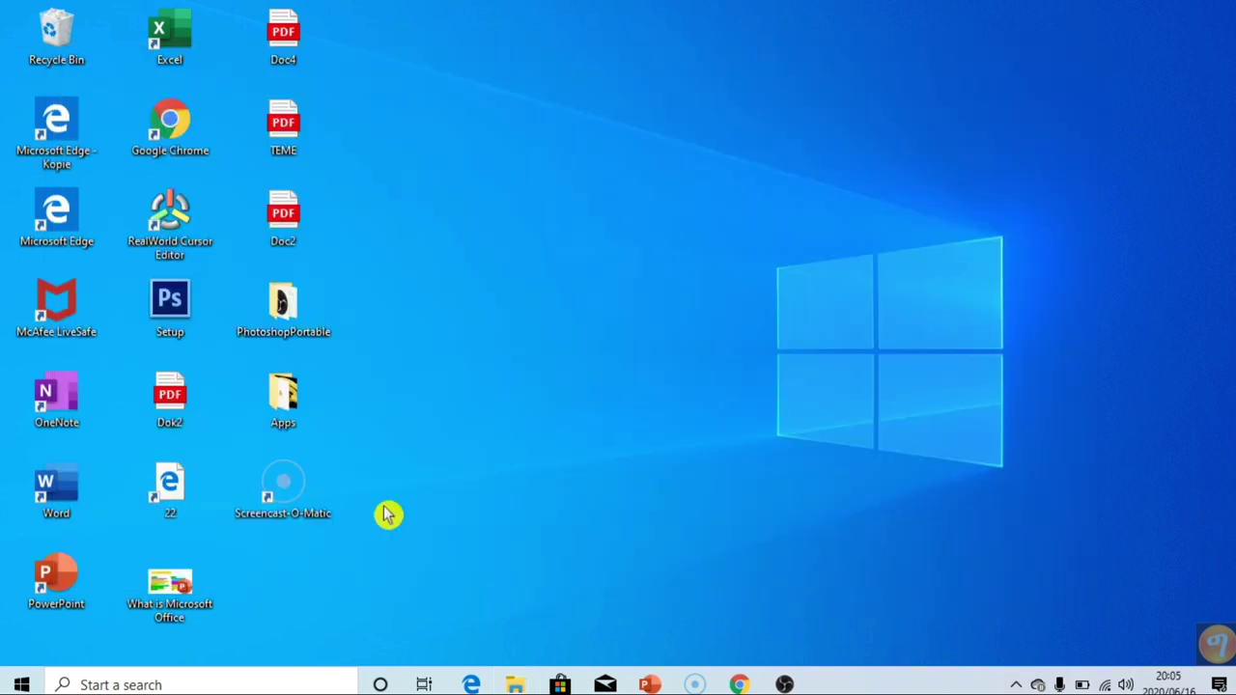
{"action": "mouse_move", "coordinate": [517, 685]}
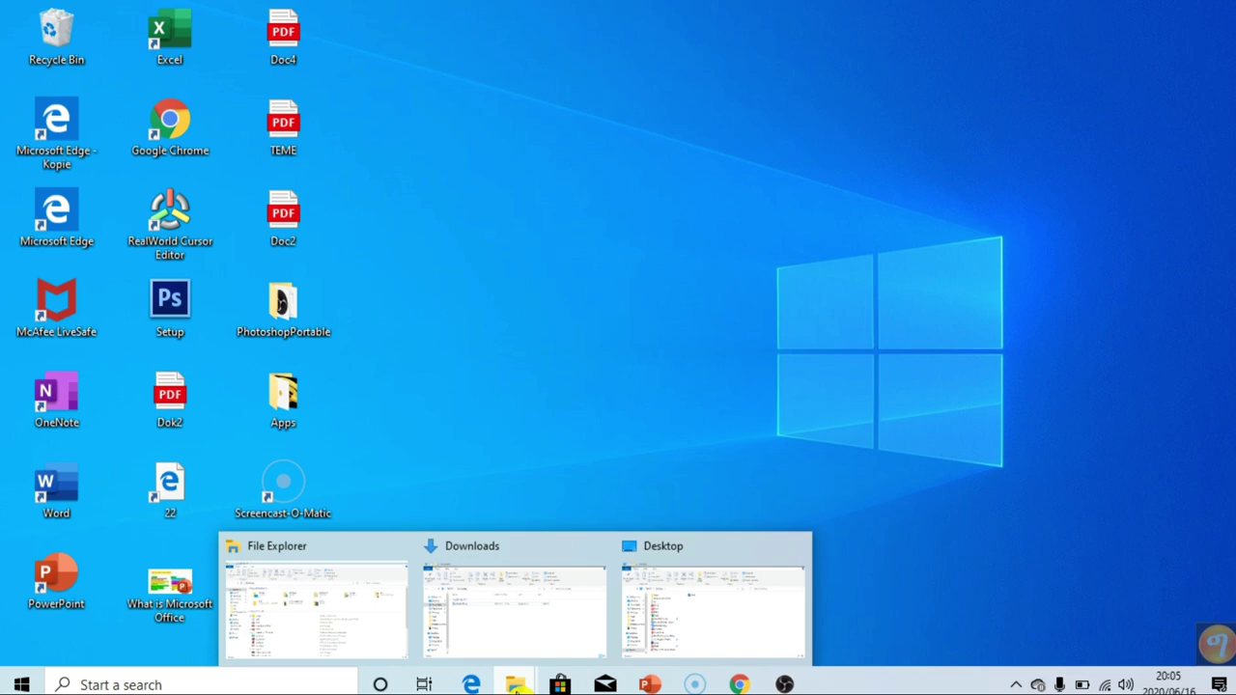
{"action": "left_click", "coordinate": [522, 618]}
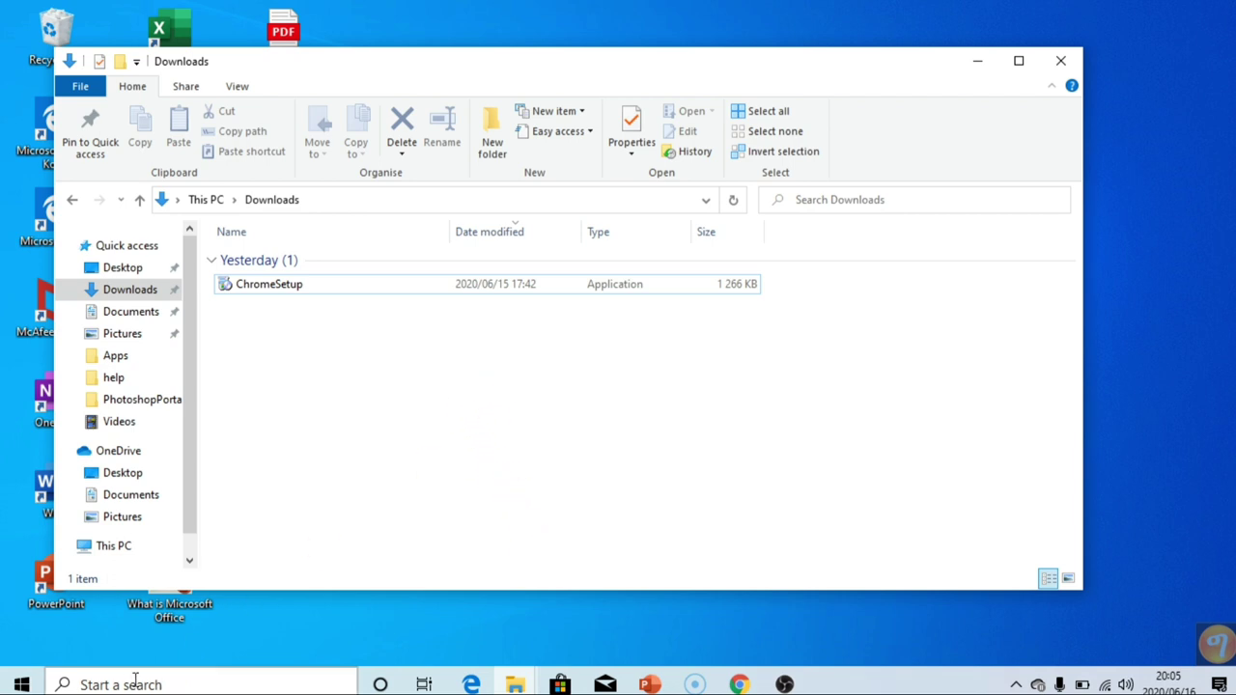
- Open Control Panel from the Windows search, keep its items shown as large icons, and open Programs and Features
{"action": "left_click", "coordinate": [75, 687]}
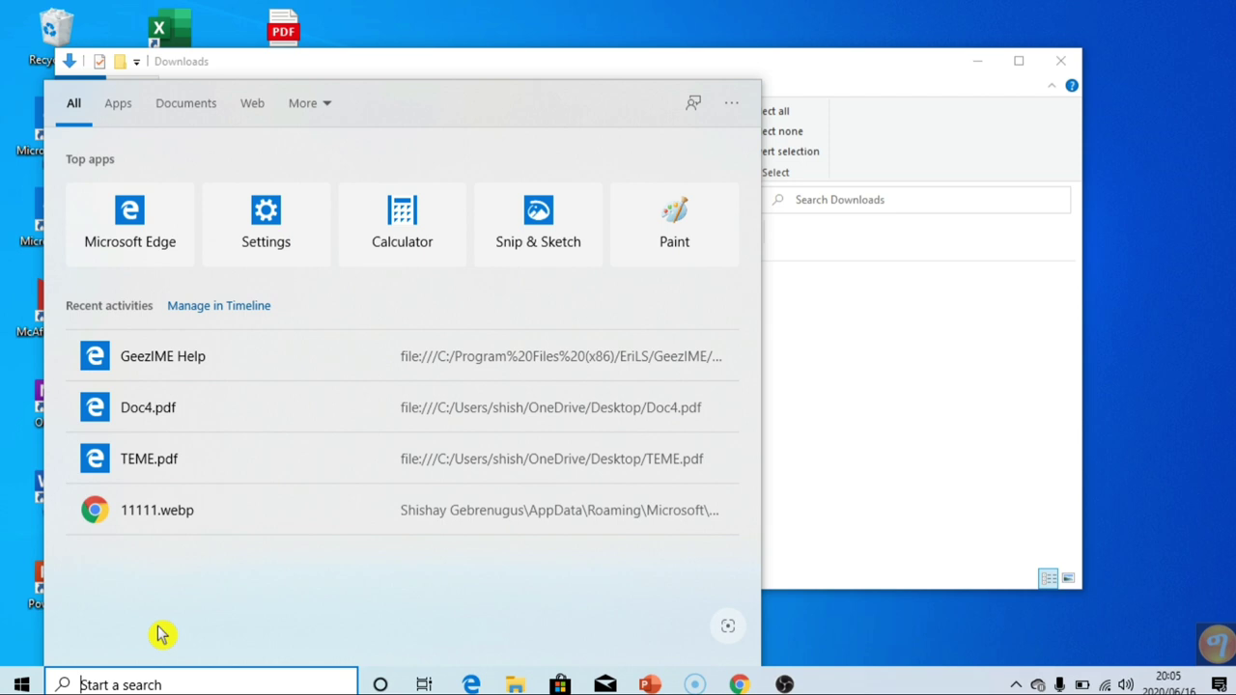
{"action": "type", "text": "con"}
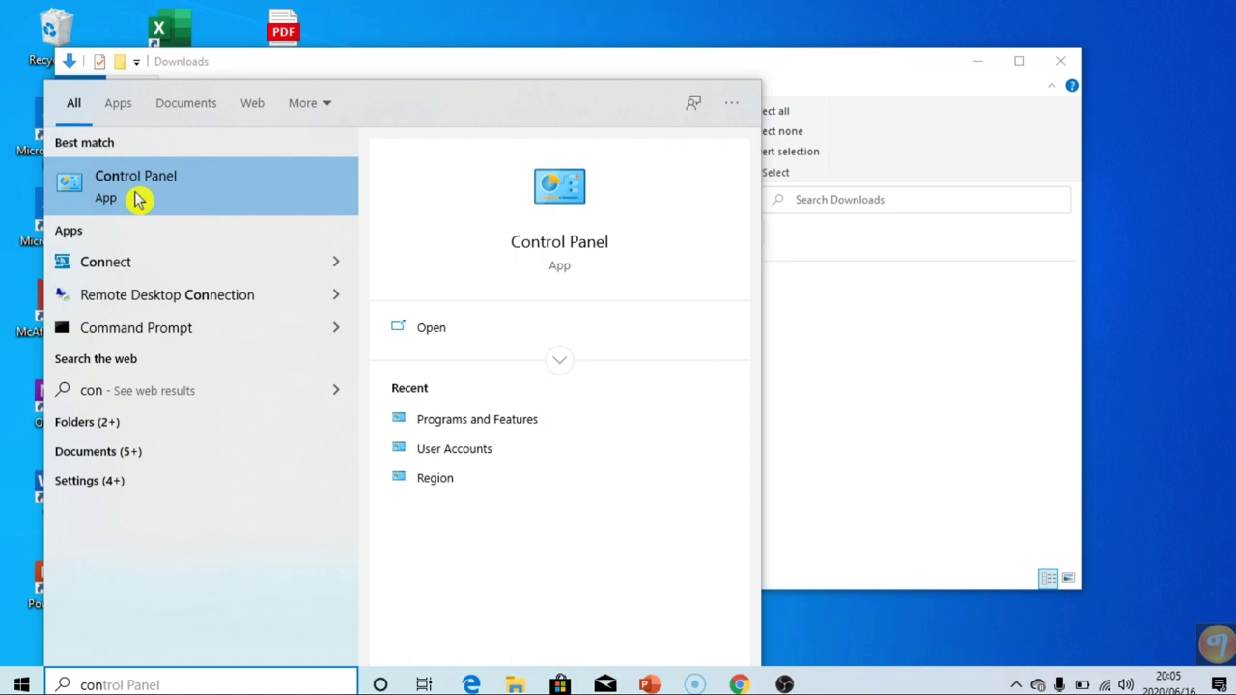
{"action": "left_click", "coordinate": [138, 199]}
{"action": "left_click", "coordinate": [1106, 94]}
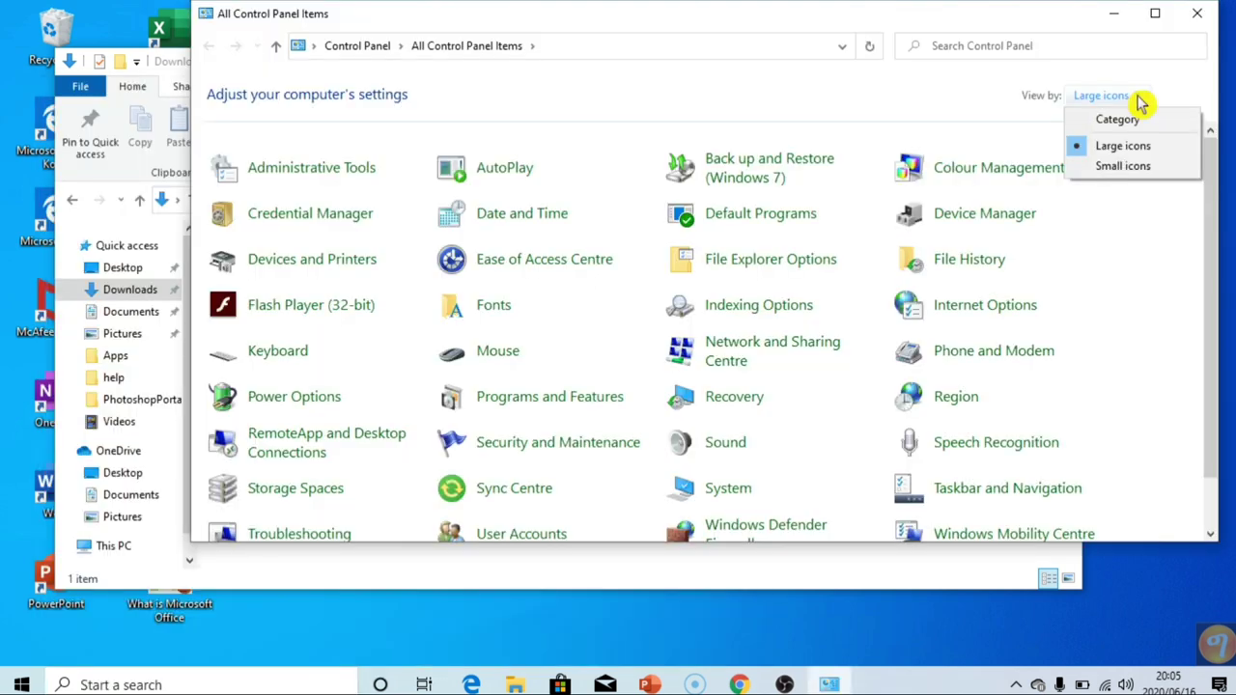
{"action": "left_click", "coordinate": [1120, 144]}
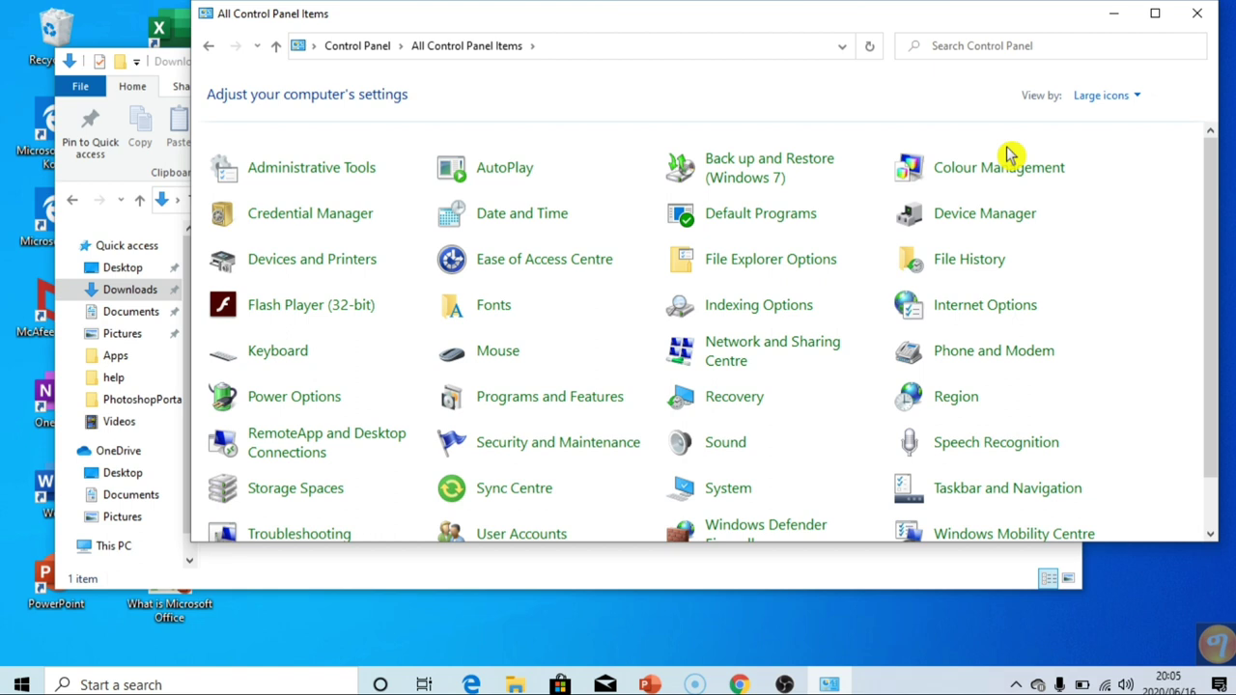
{"action": "scroll", "coordinate": [510, 367], "scroll_direction": "down", "scroll_amount": 1}
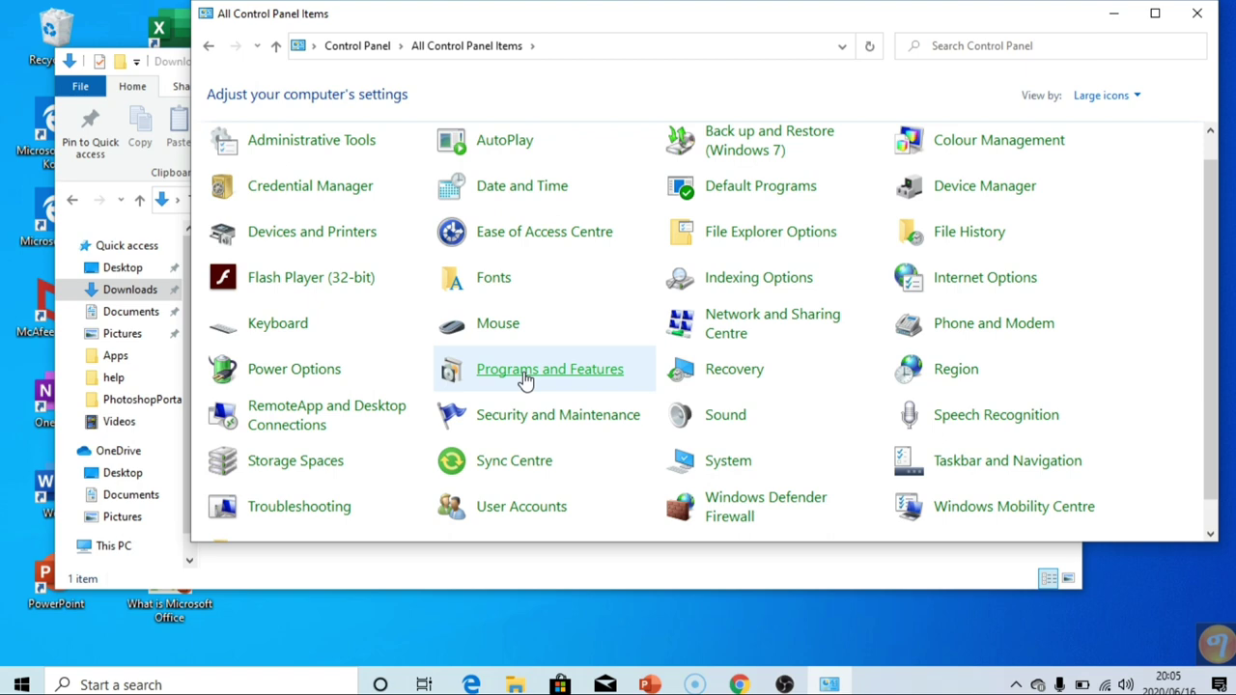
{"action": "left_click", "coordinate": [527, 377]}
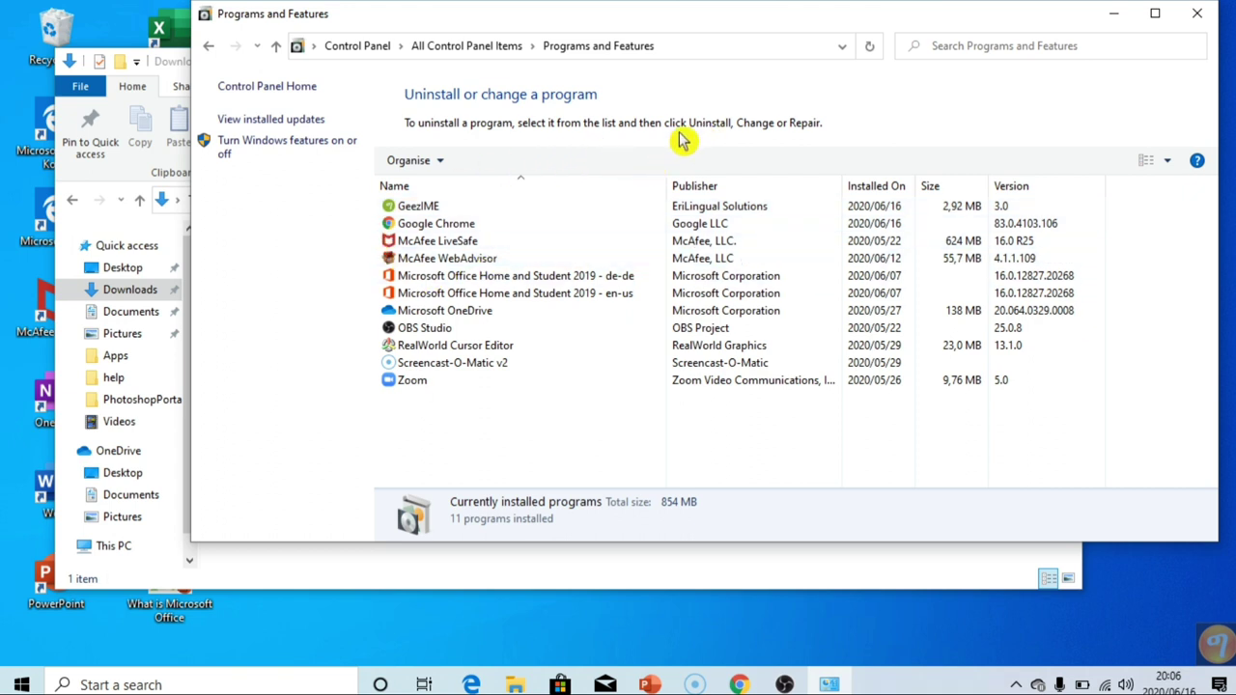
- Uninstall GeezIME 3.0, letting the wizard close the running program, finish the wizard and minimise the Programs and Features window
{"action": "left_click", "coordinate": [436, 210]}
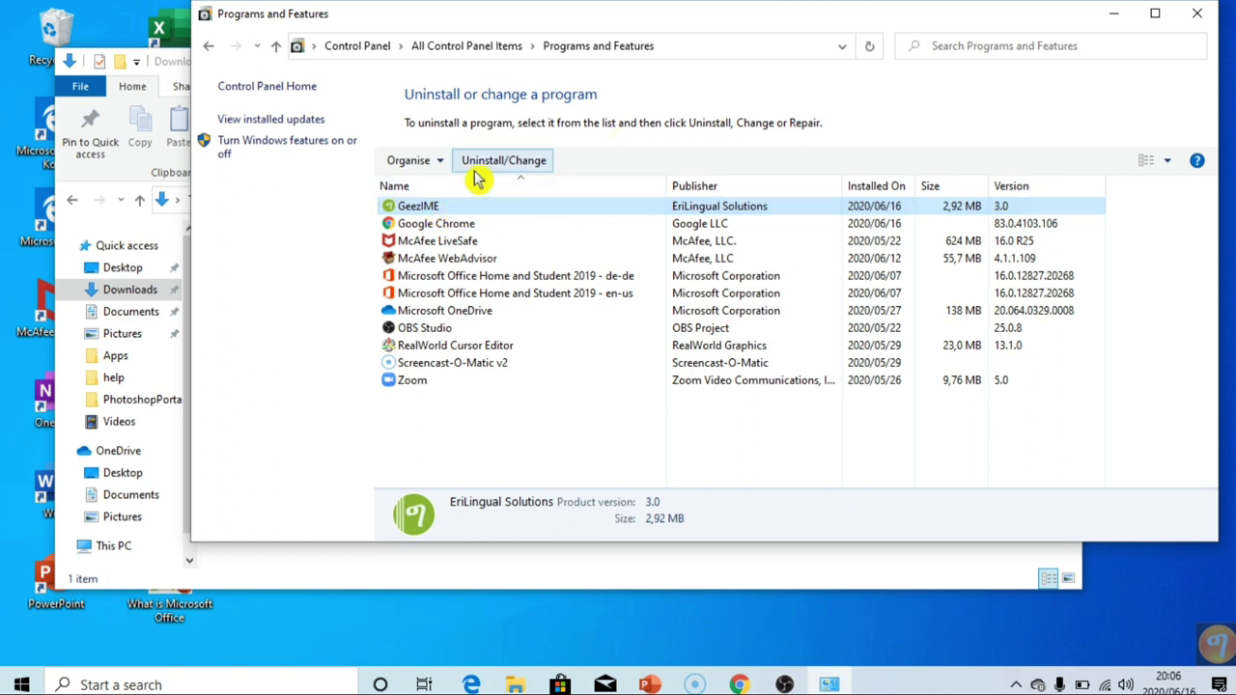
{"action": "left_click", "coordinate": [492, 161]}
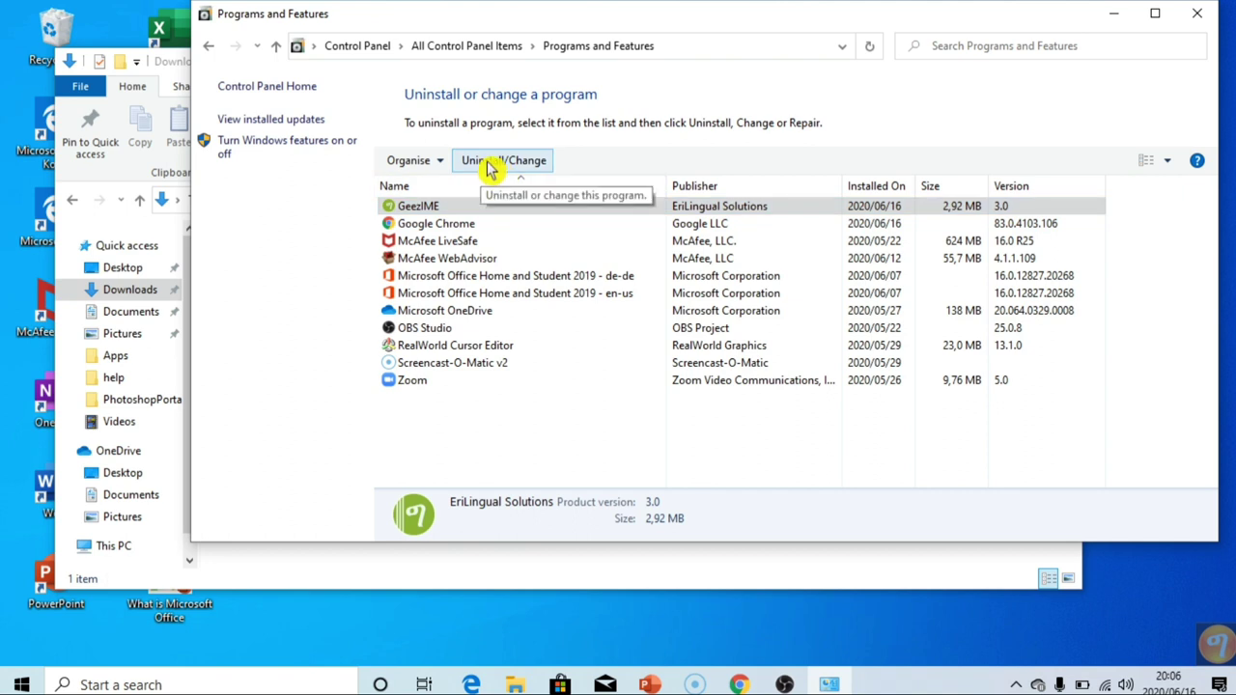
{"action": "left_click", "coordinate": [497, 165]}
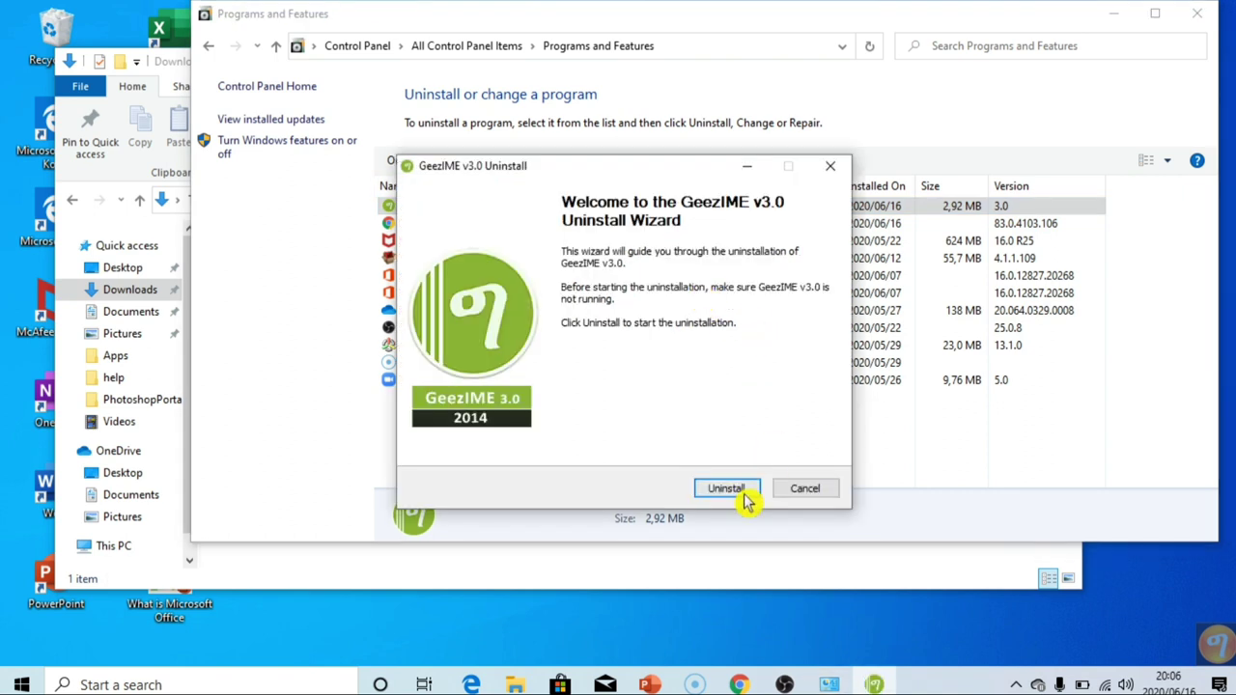
{"action": "left_click", "coordinate": [736, 495]}
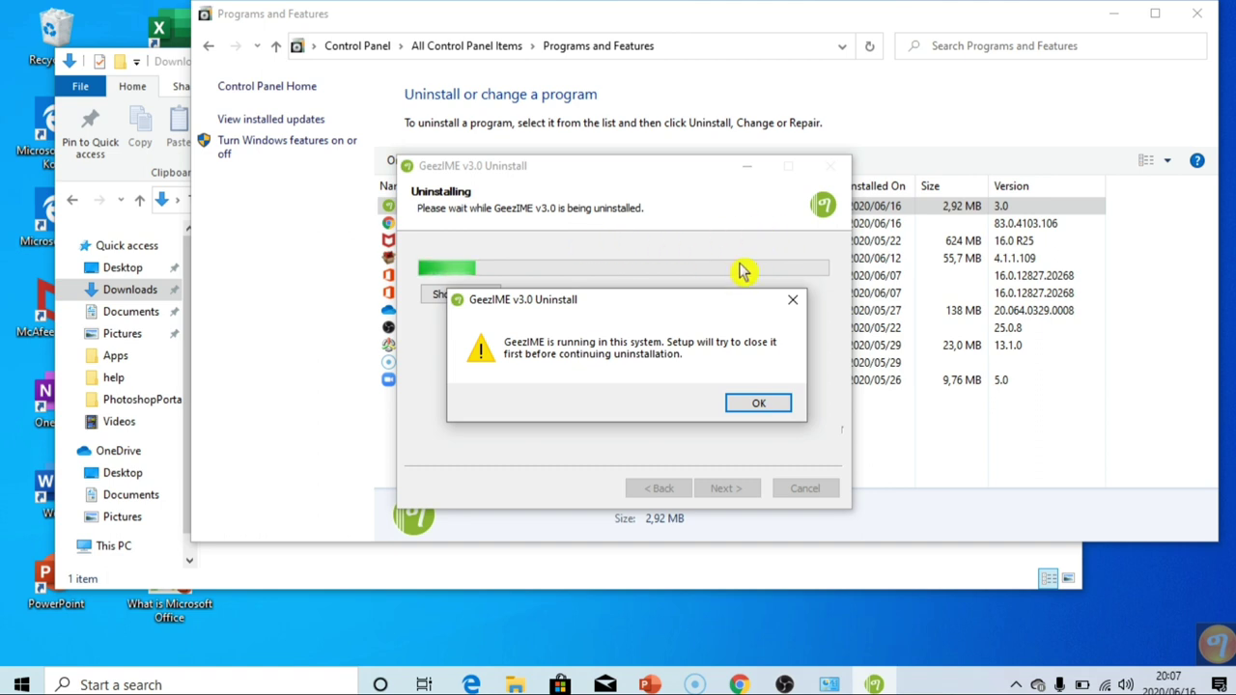
{"action": "left_click", "coordinate": [762, 407]}
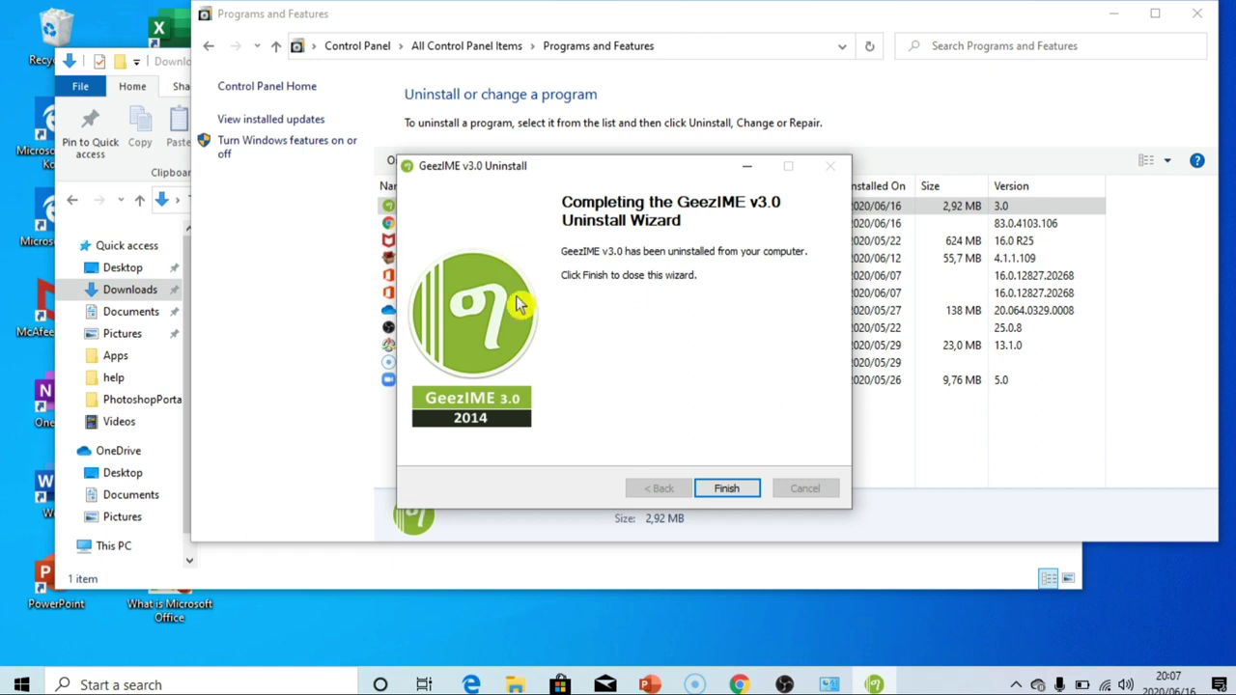
{"action": "left_click", "coordinate": [728, 491]}
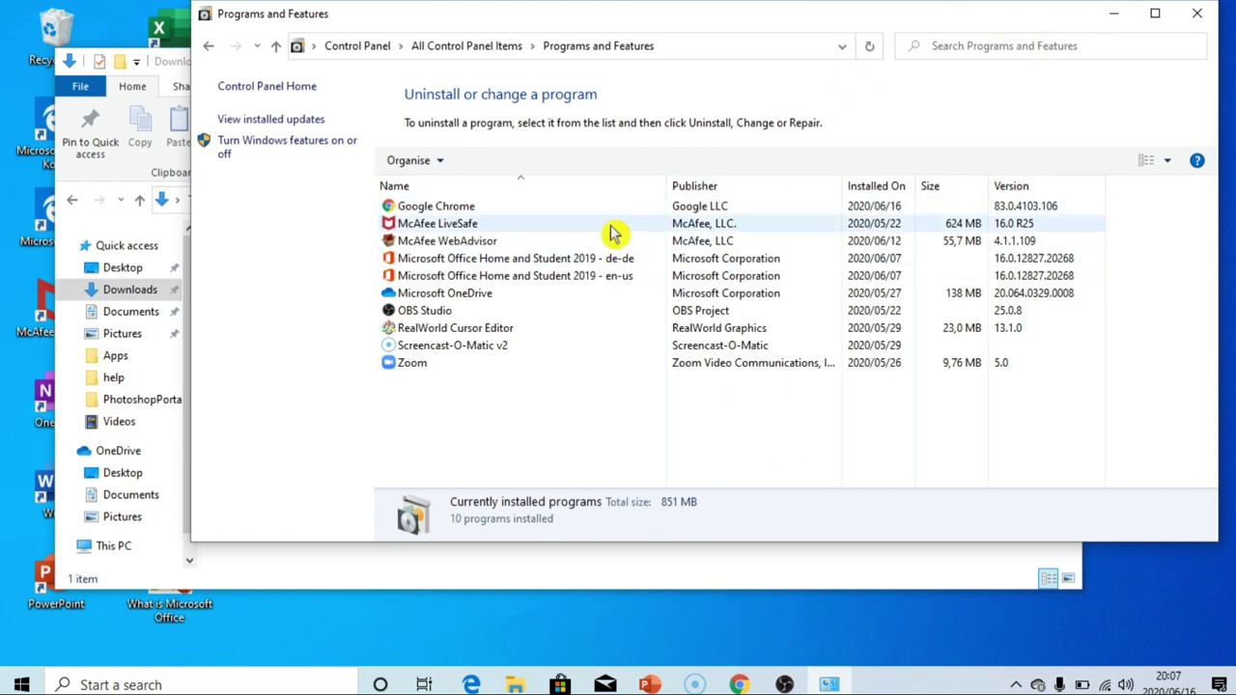
{"action": "left_click", "coordinate": [1116, 20]}
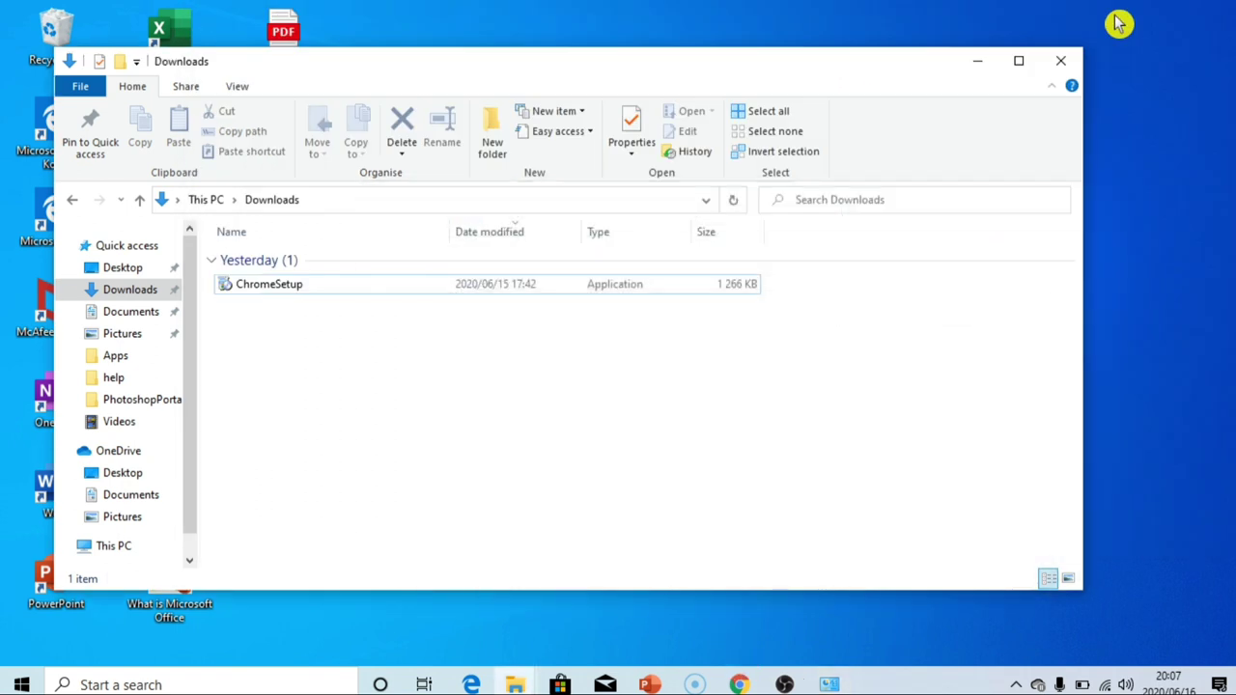